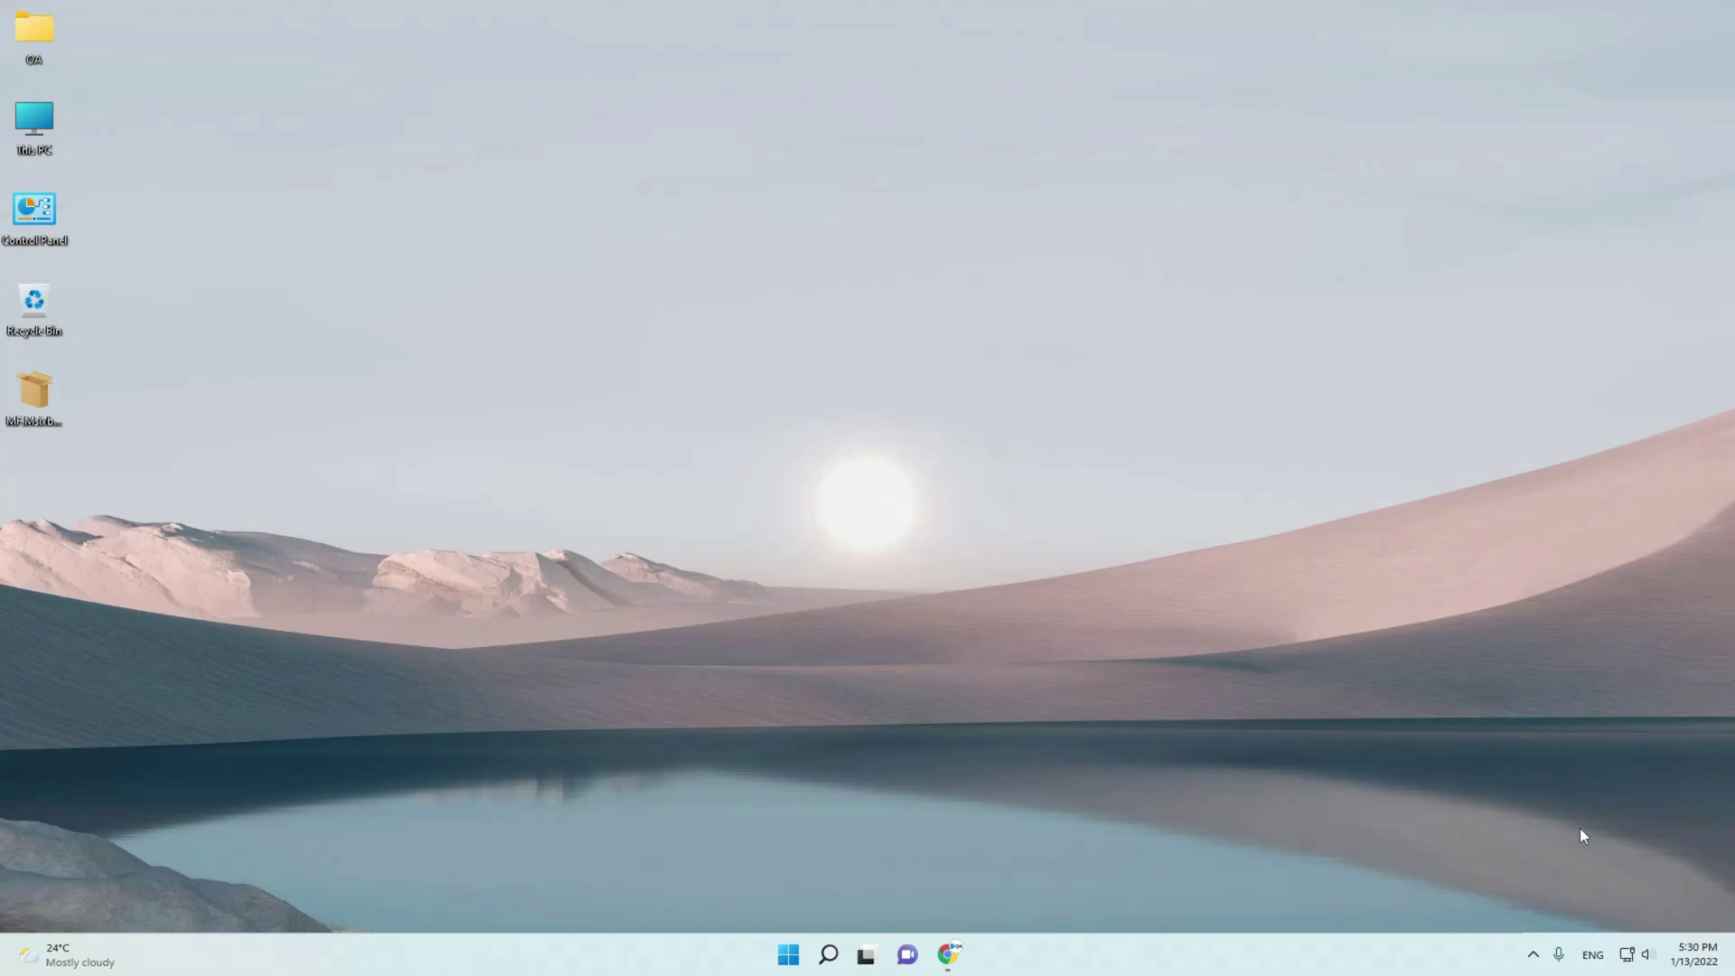
- Run winver to read the build number in About Windows, then dismiss the dialog
key("super")
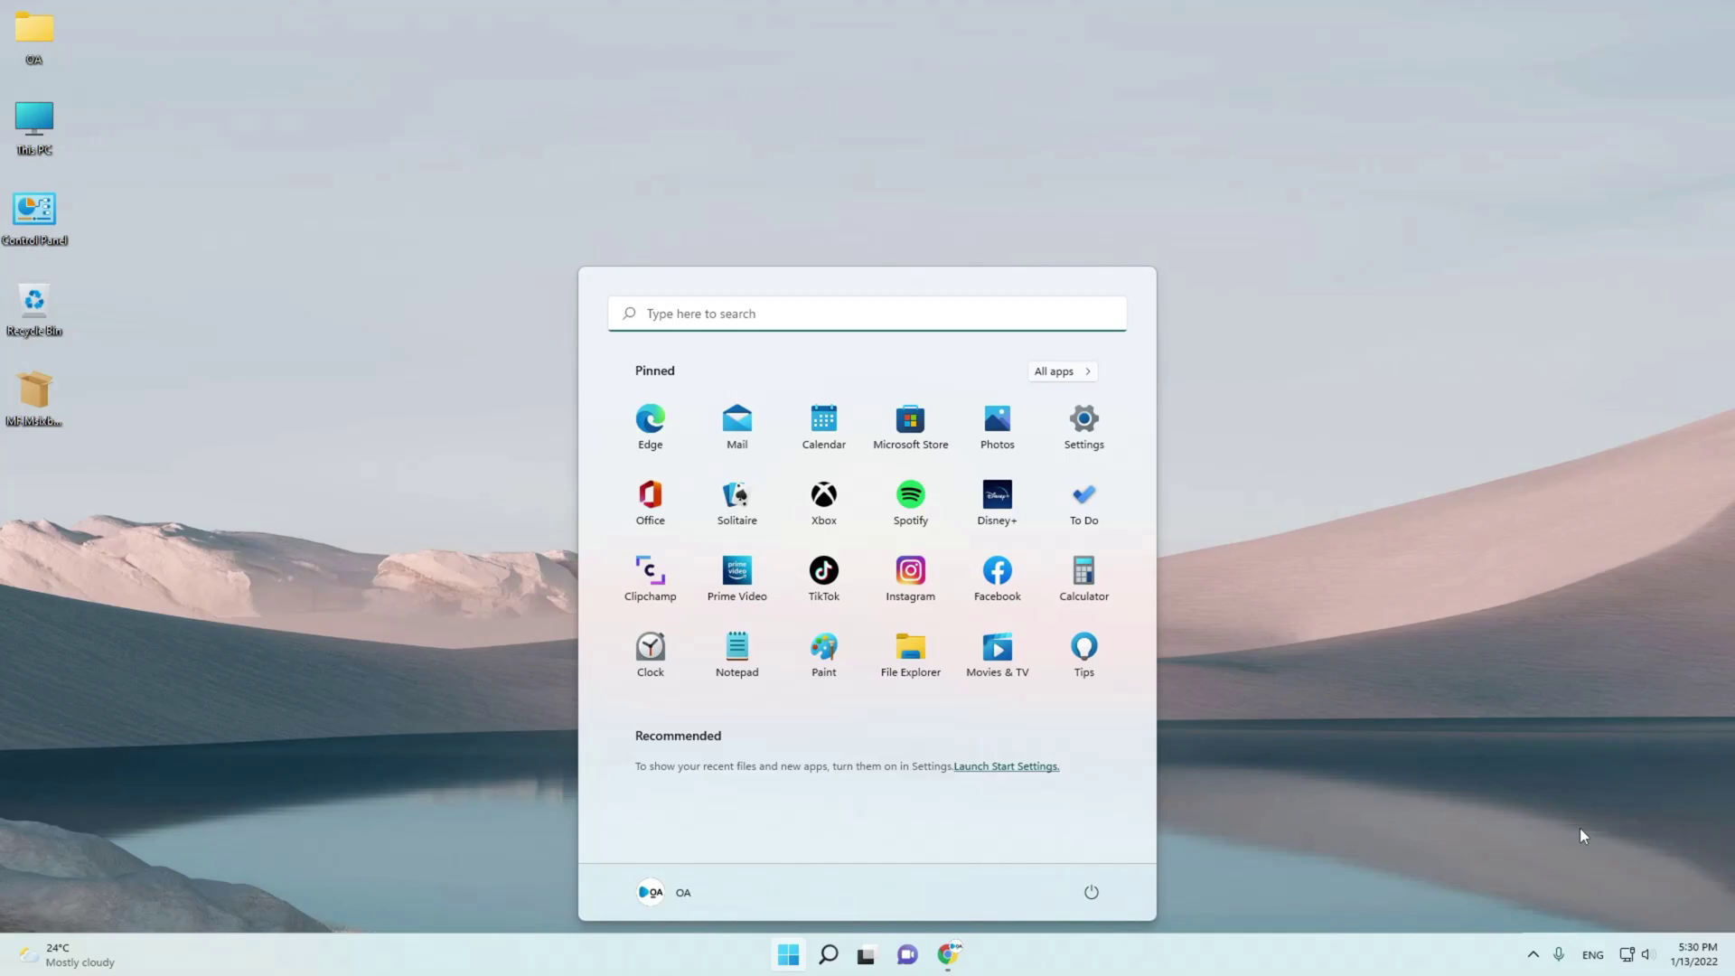
type("winver")
key("Return")
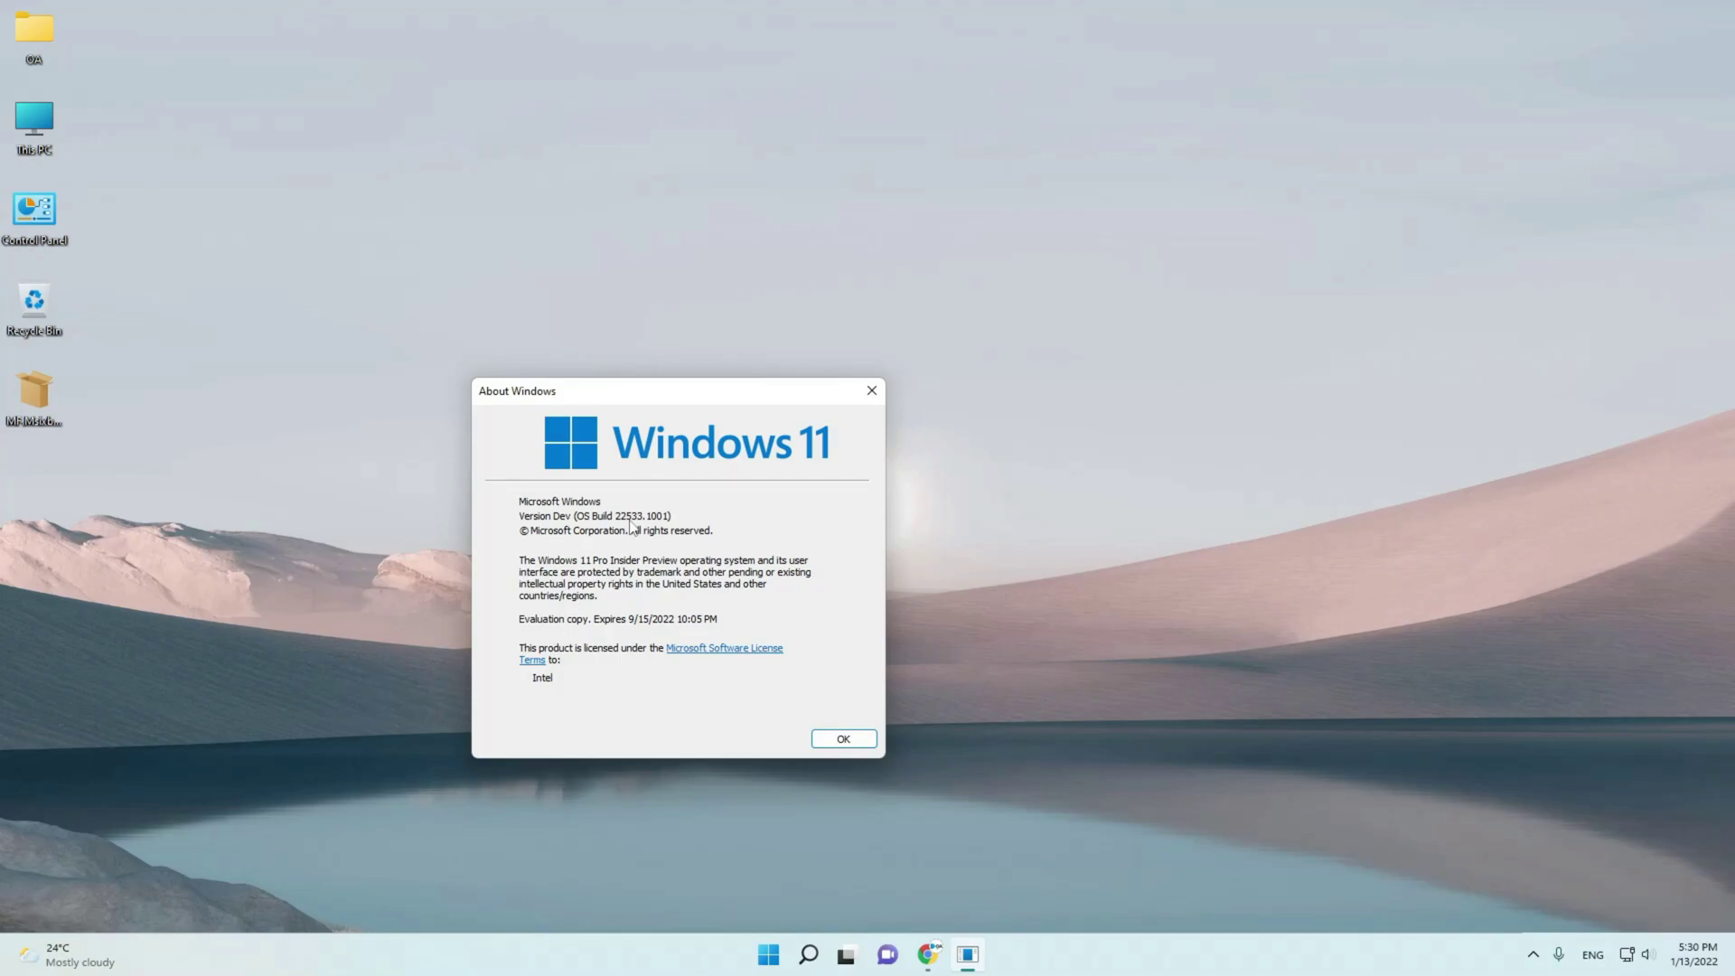
left_click(857, 741)
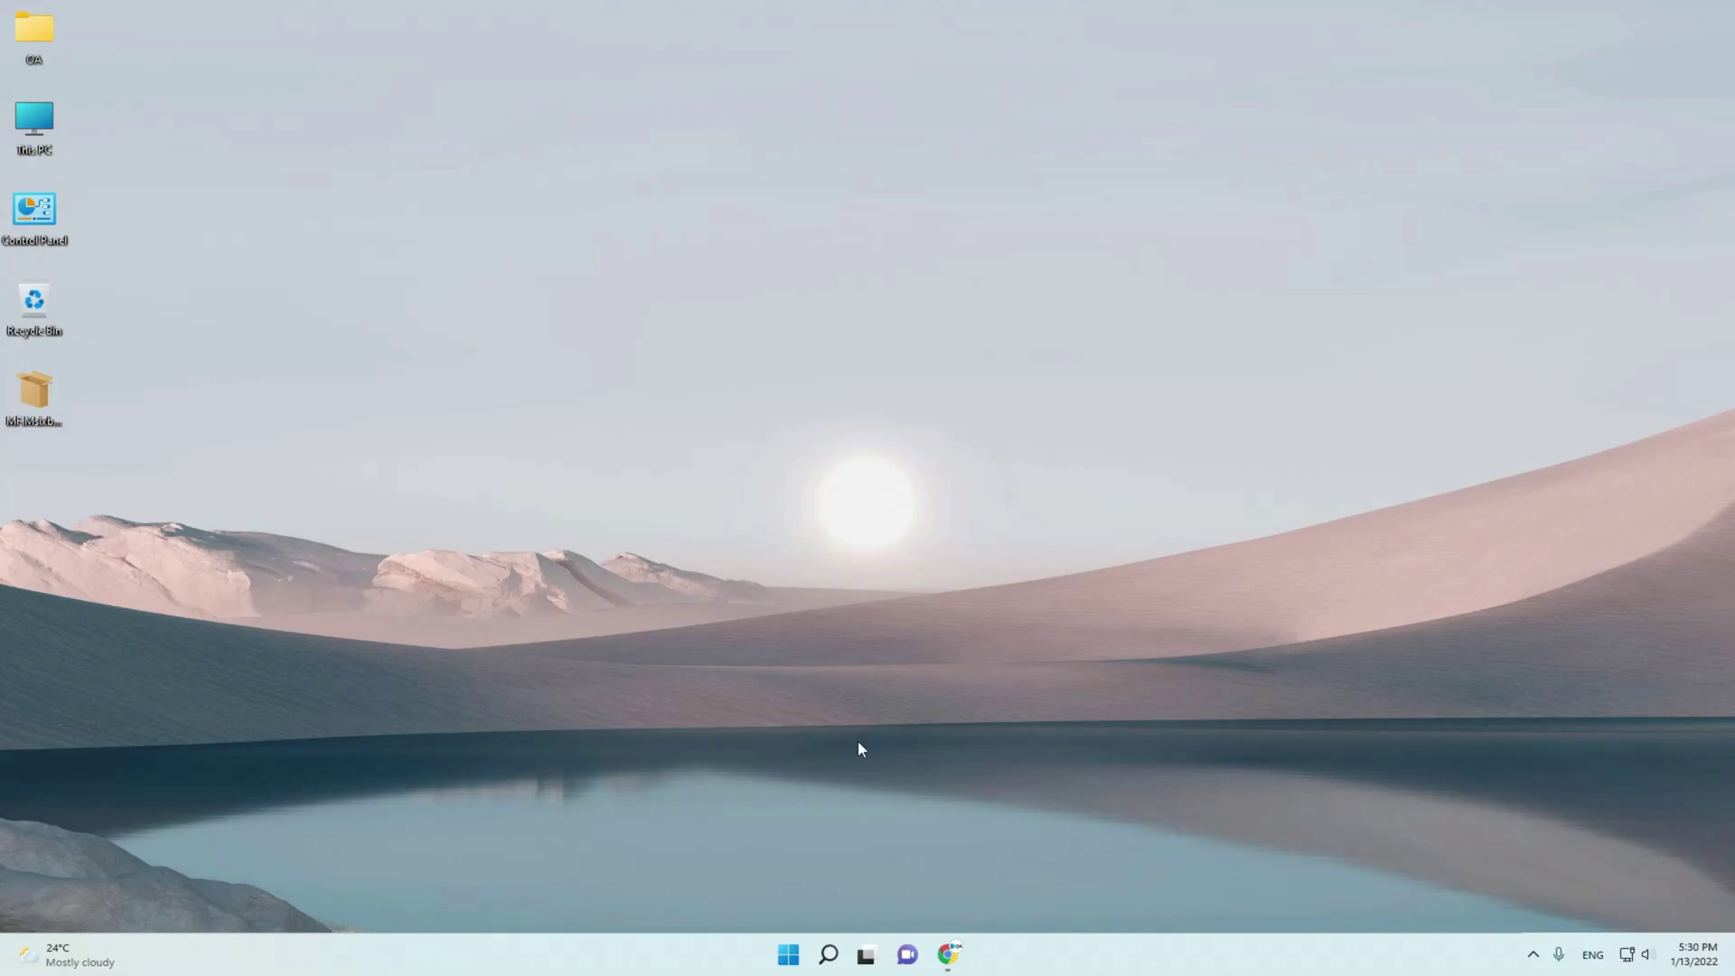
key("super+i")
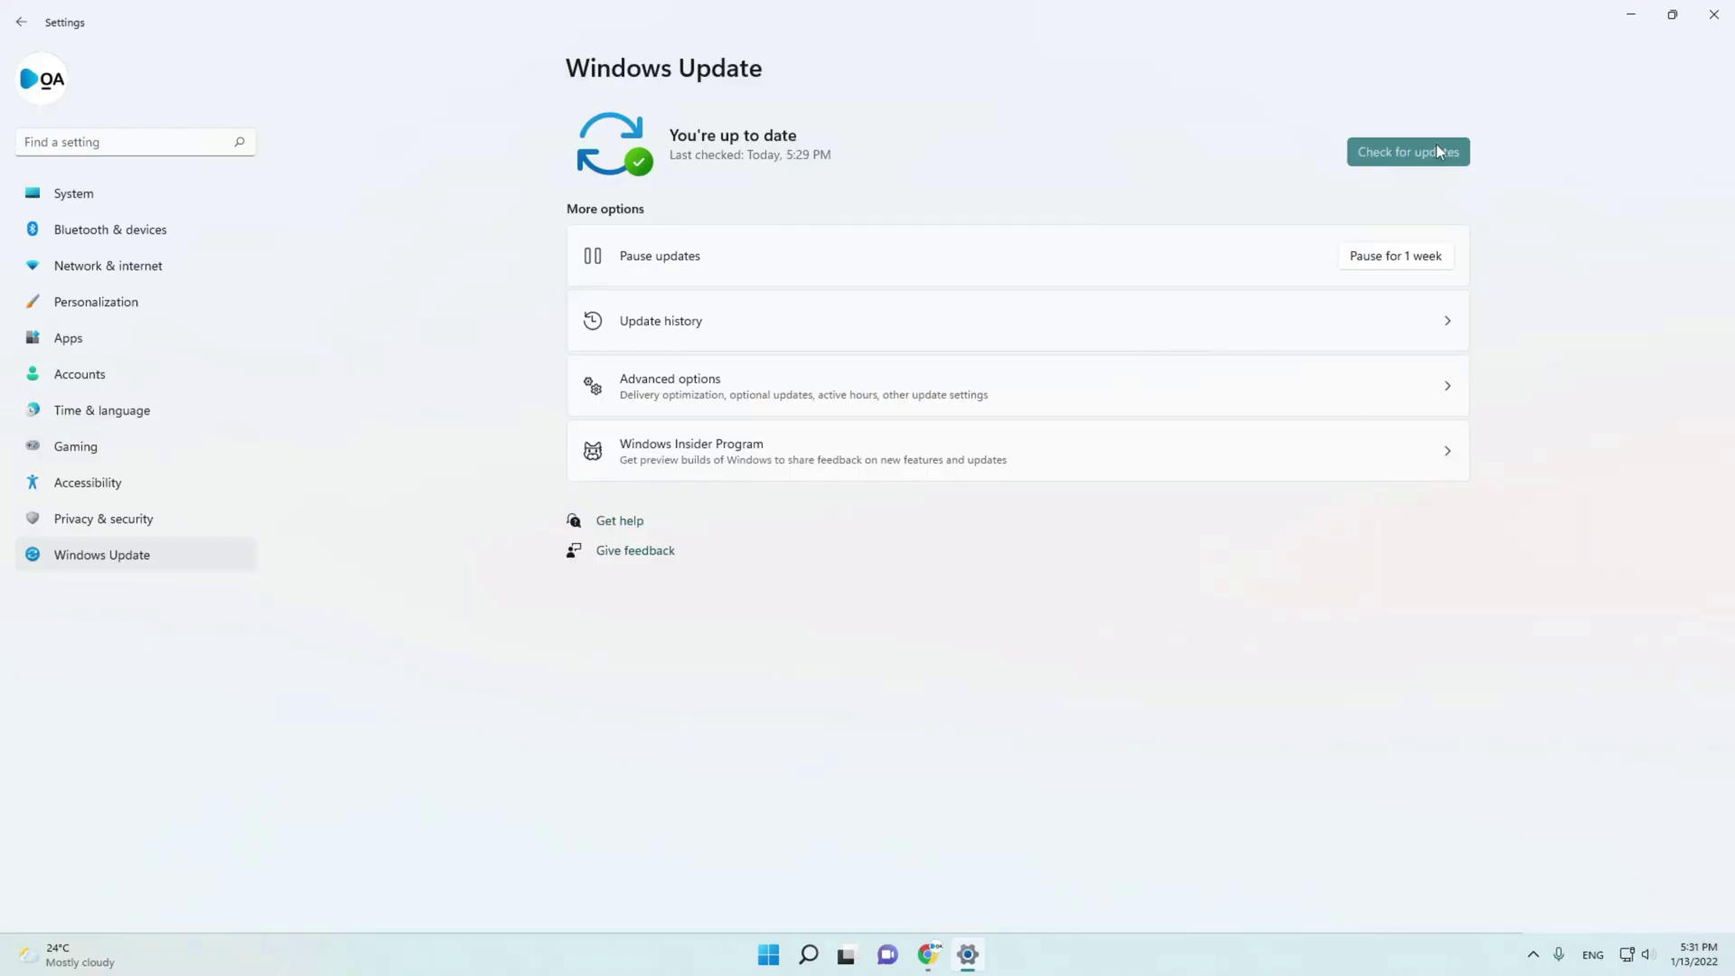
left_click(1435, 144)
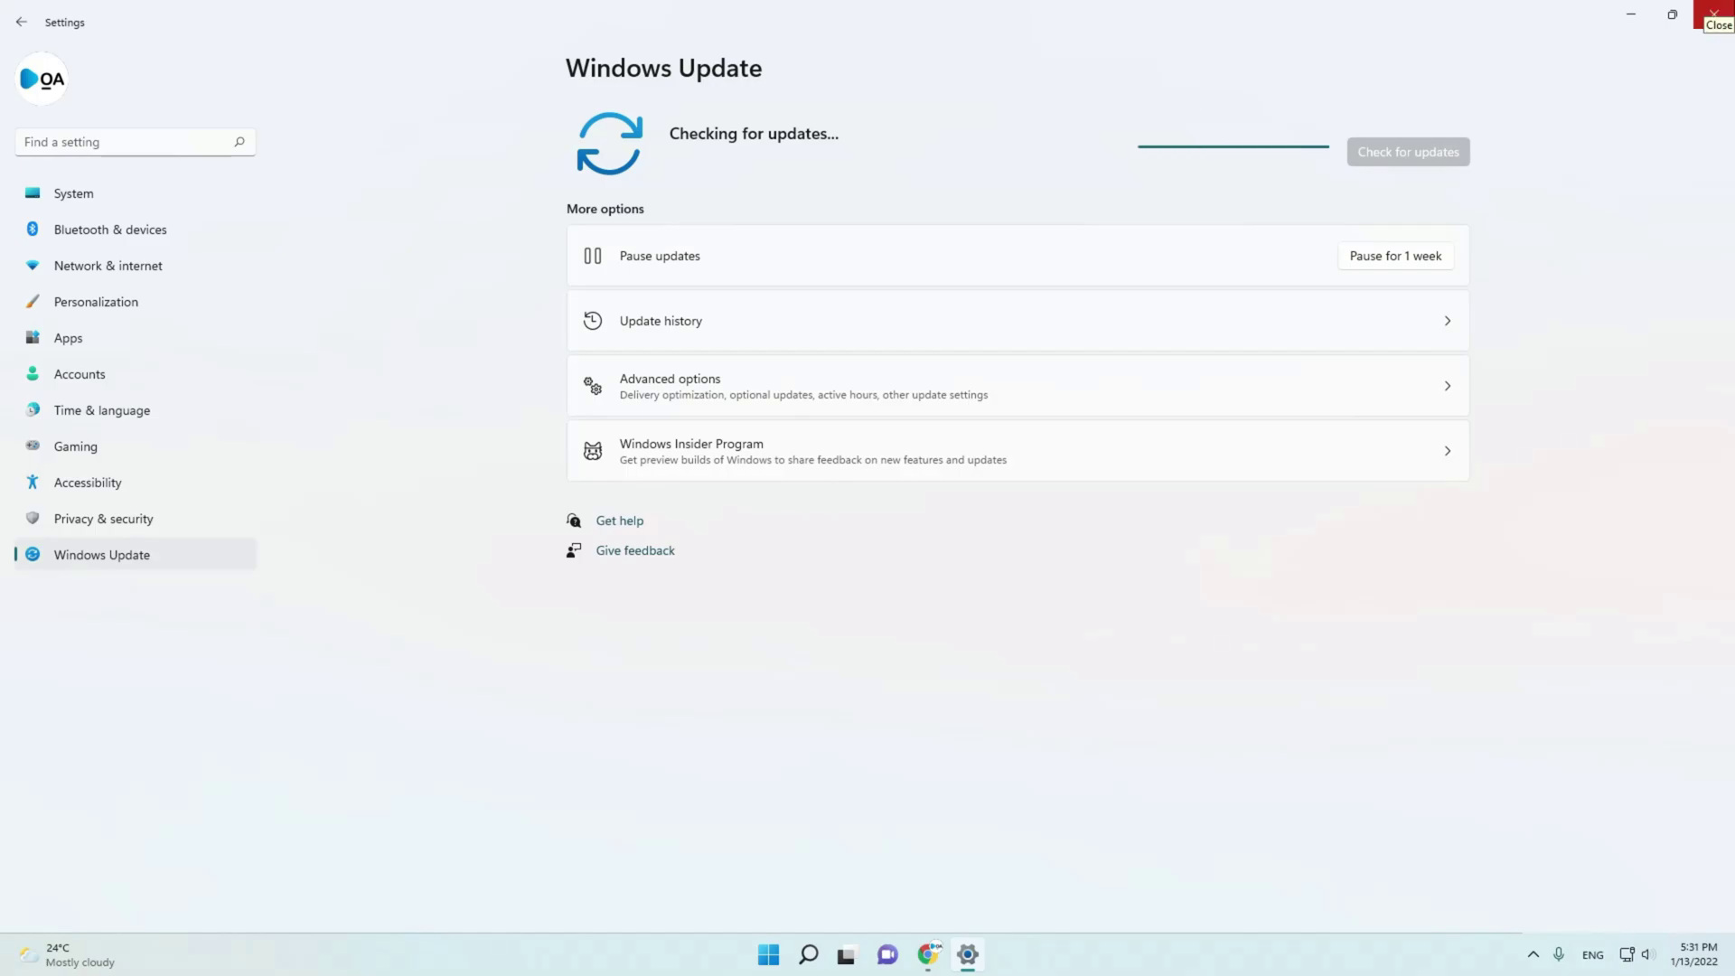
left_click(1714, 12)
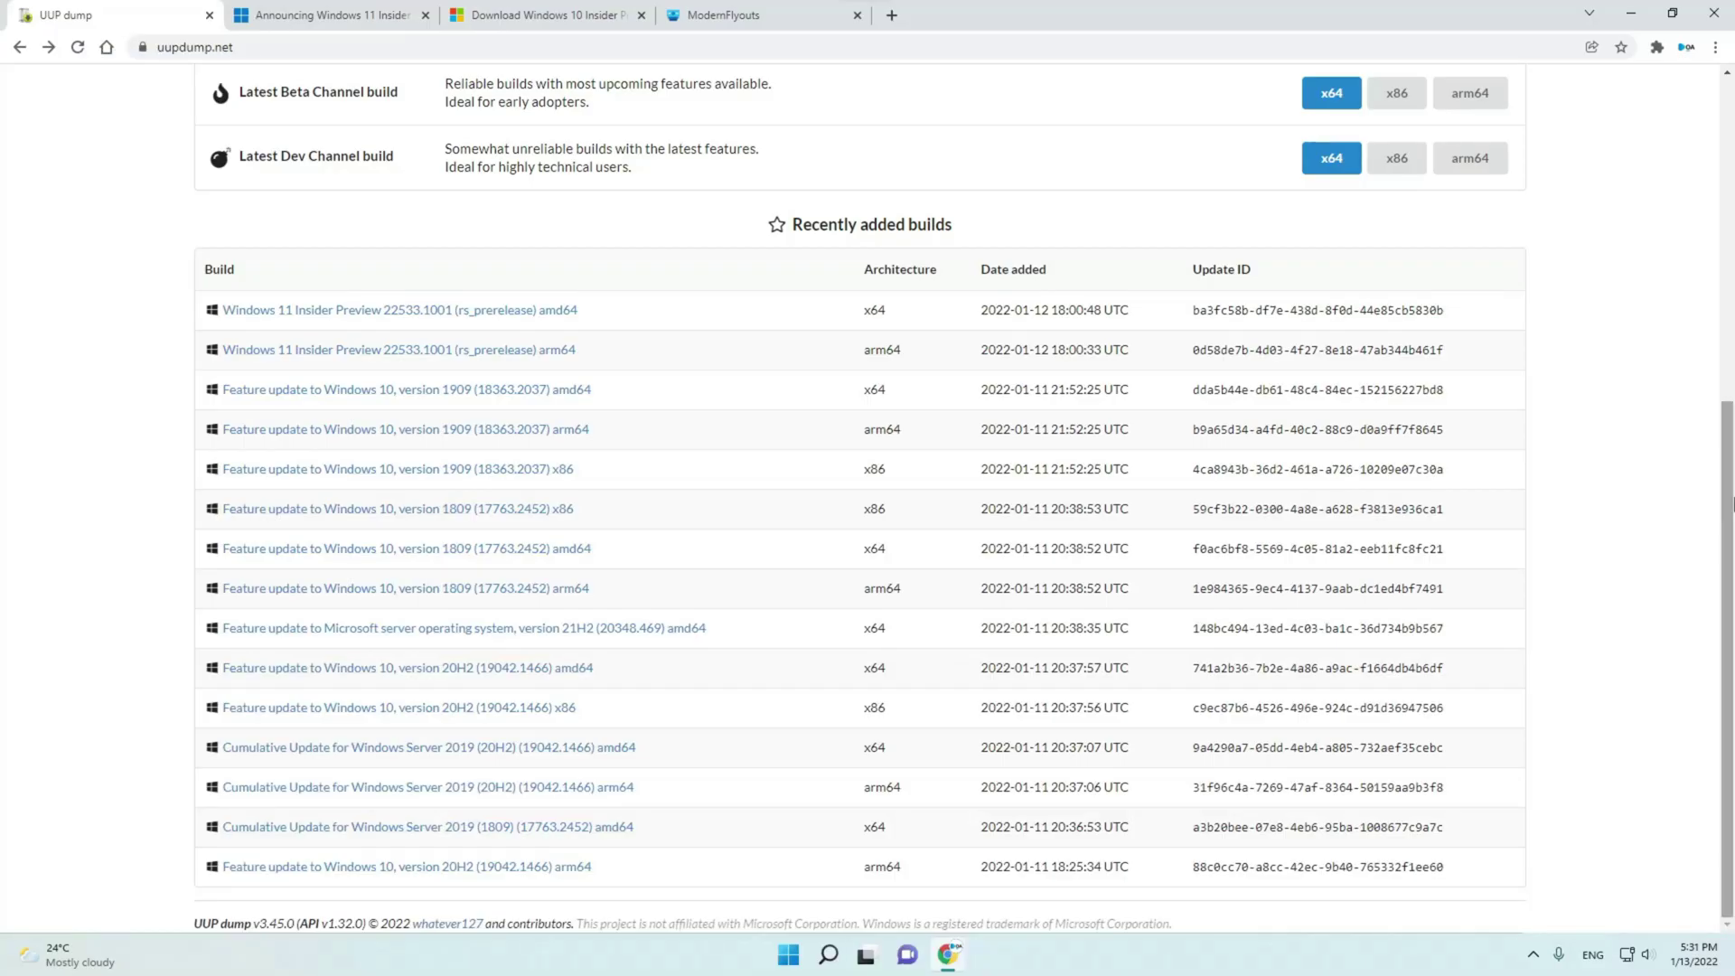
scroll(665, 266, "up", 4)
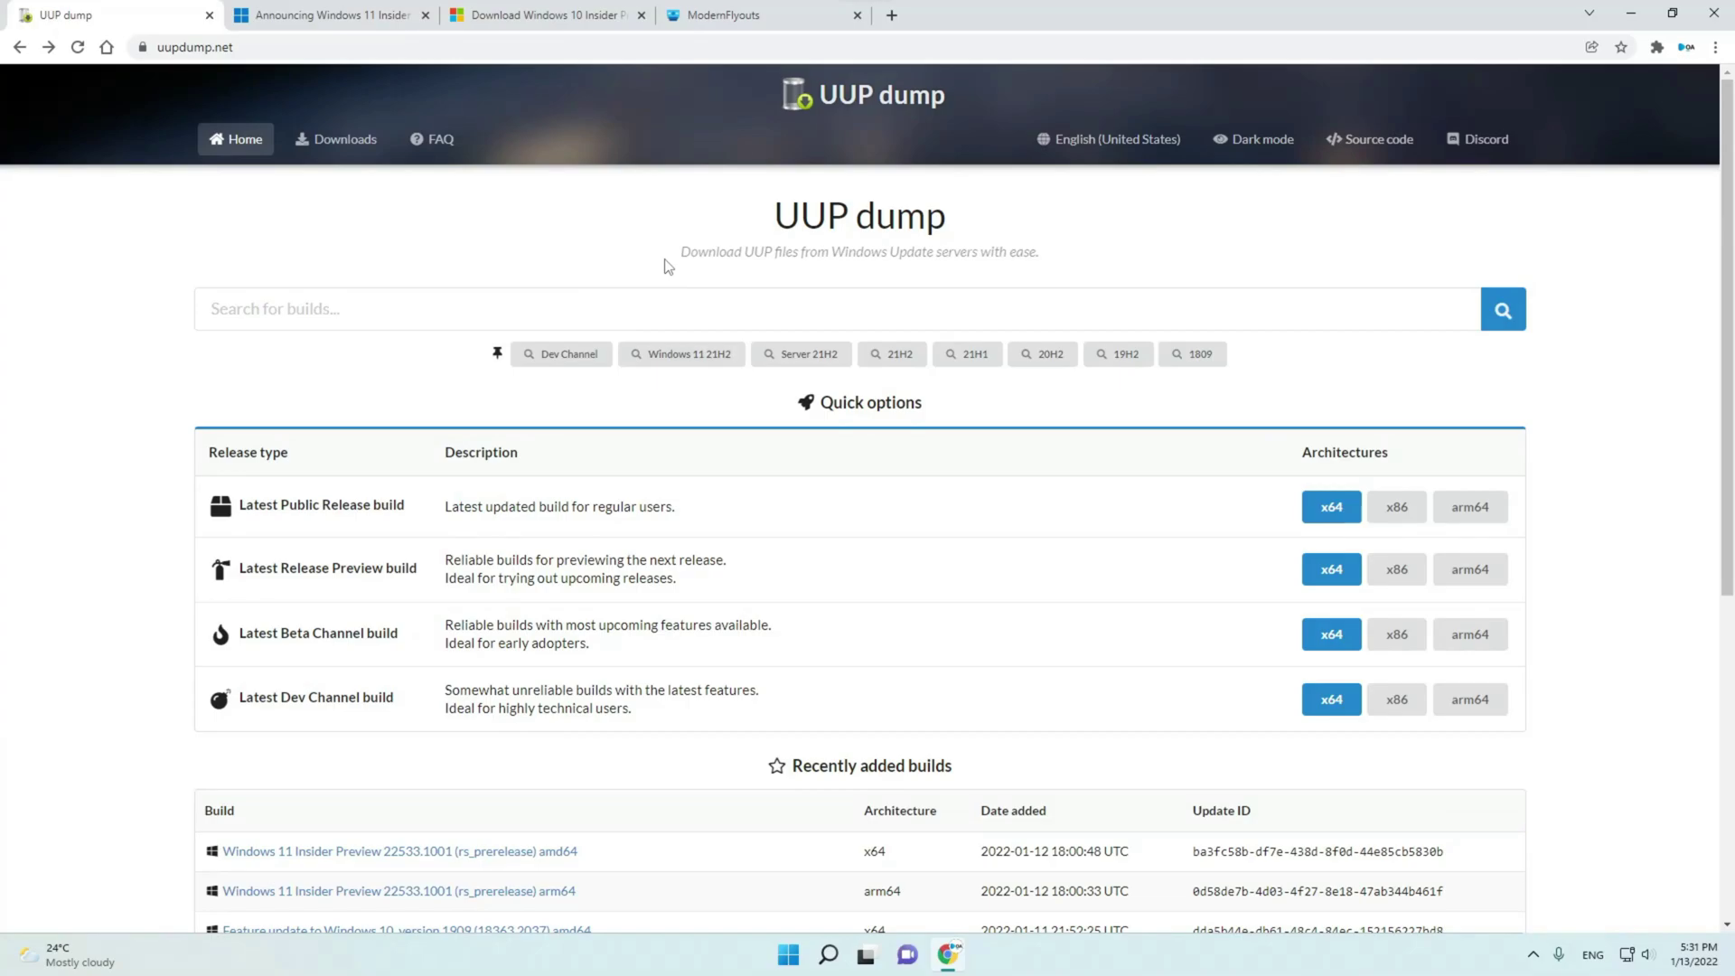
- Choose the Windows 11 Insider Preview 22533.1001 amd64 build in English (United States) and continue to editions
left_click_drag(771, 207, 1079, 247)
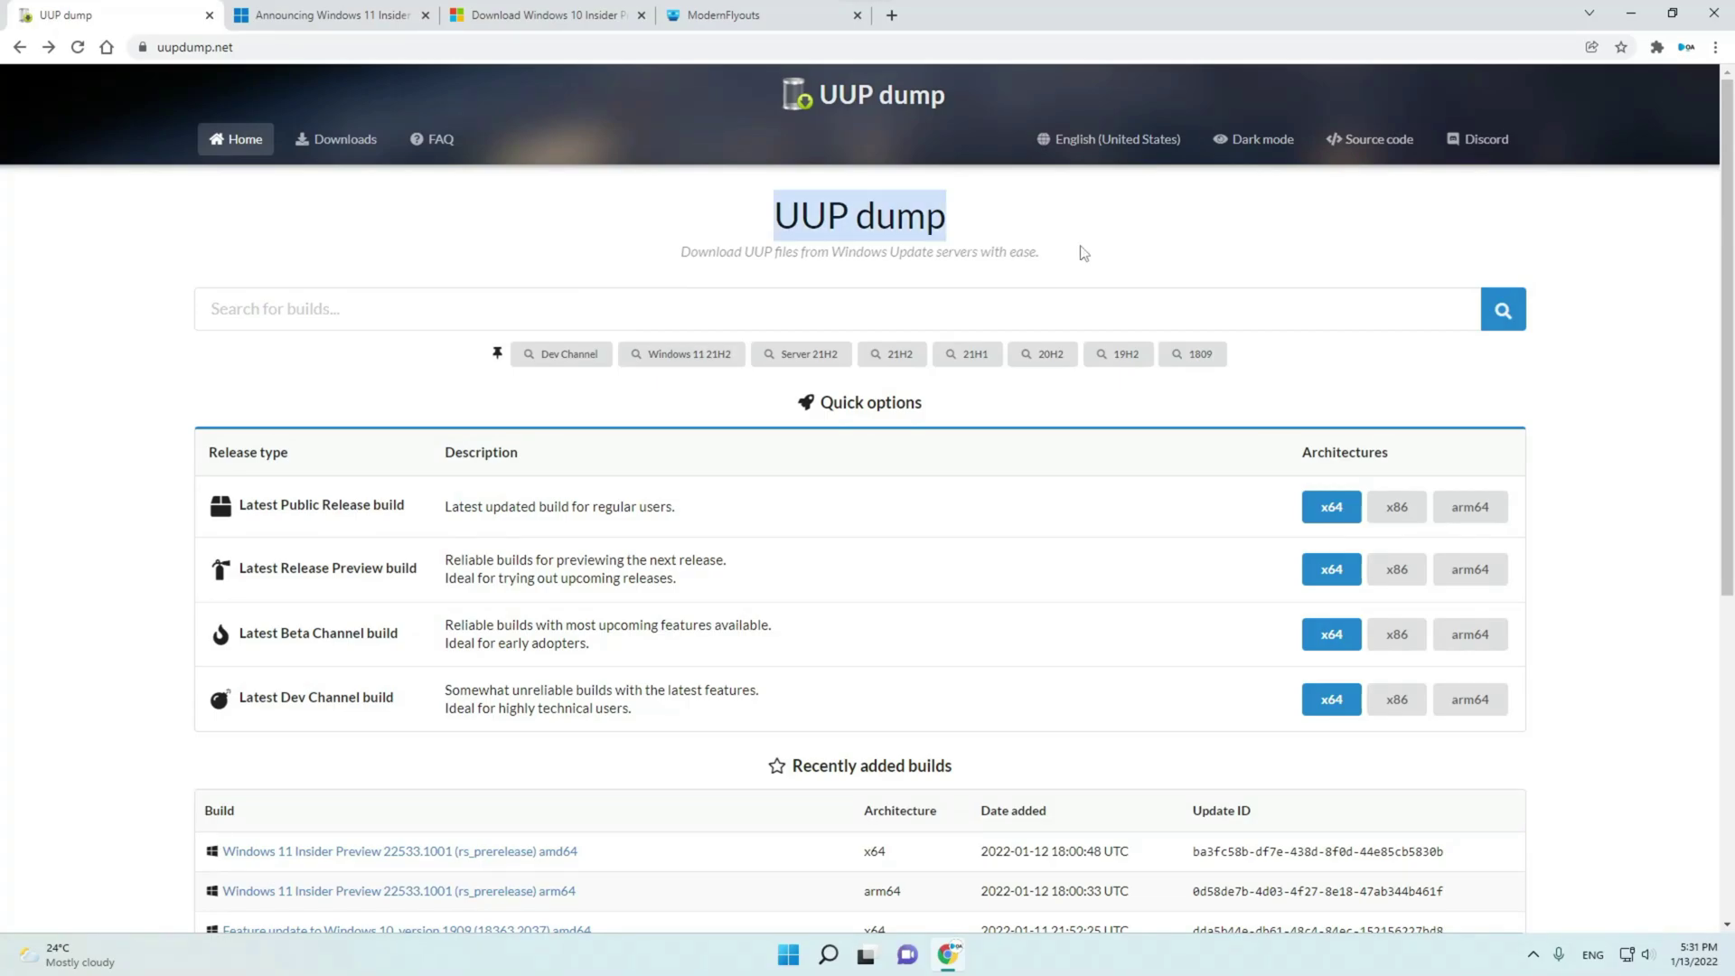
scroll(1729, 462, "down", 3)
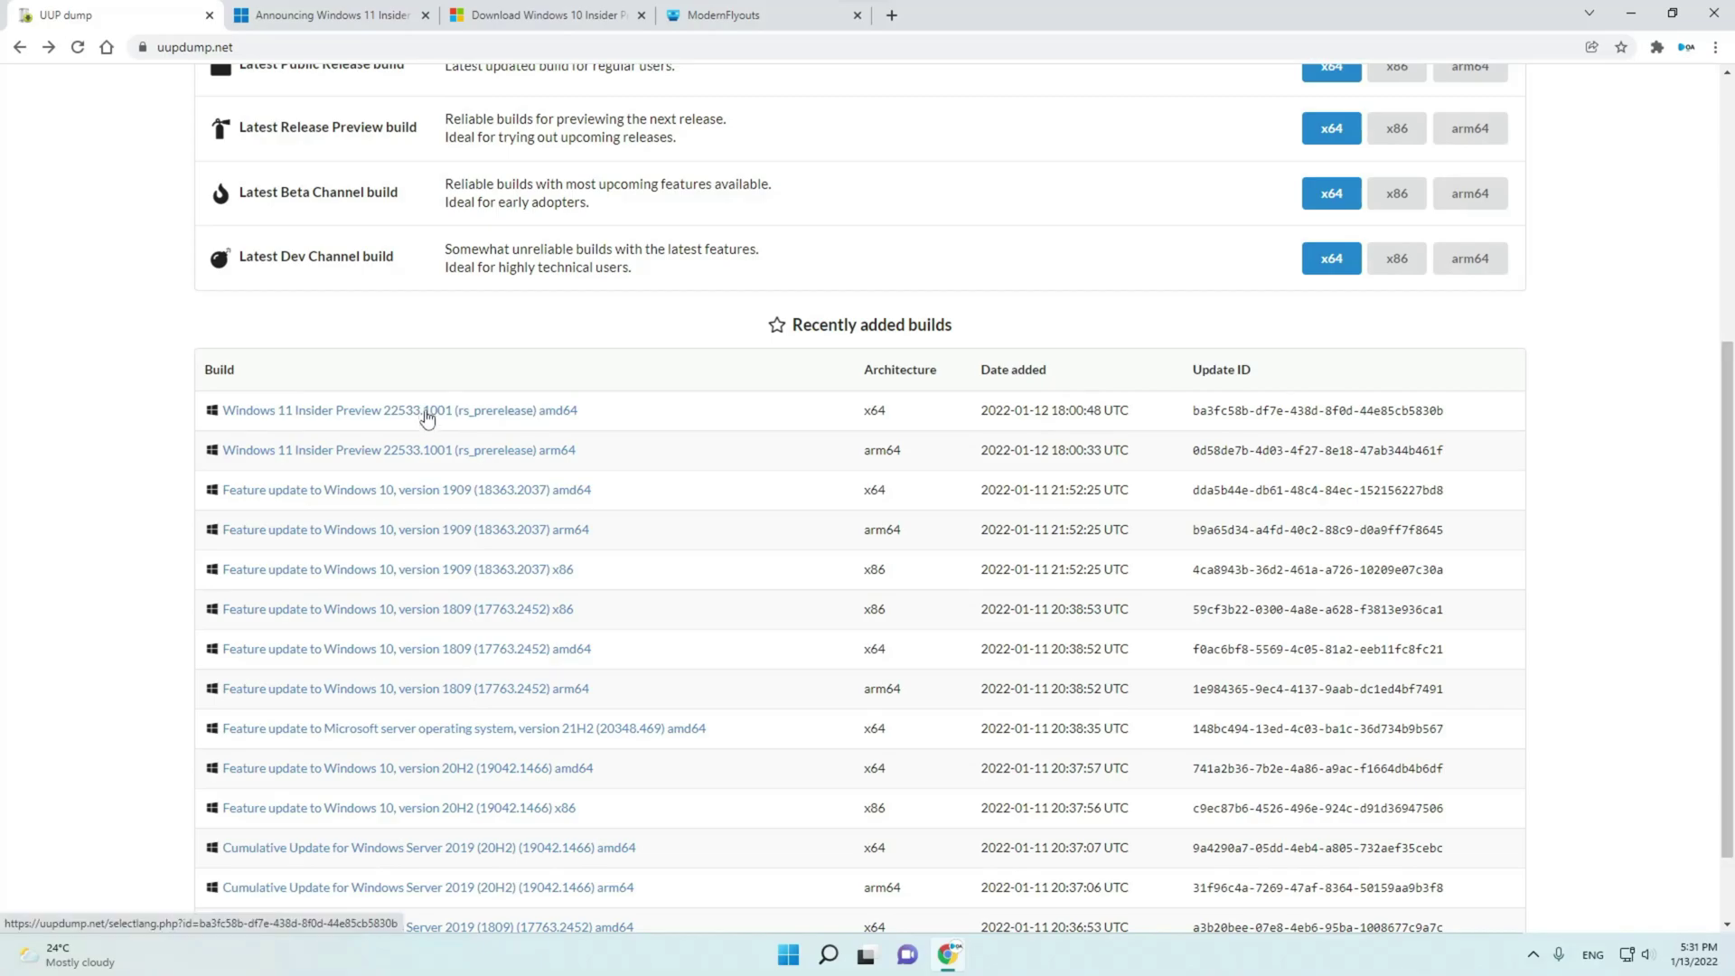
left_click(427, 411)
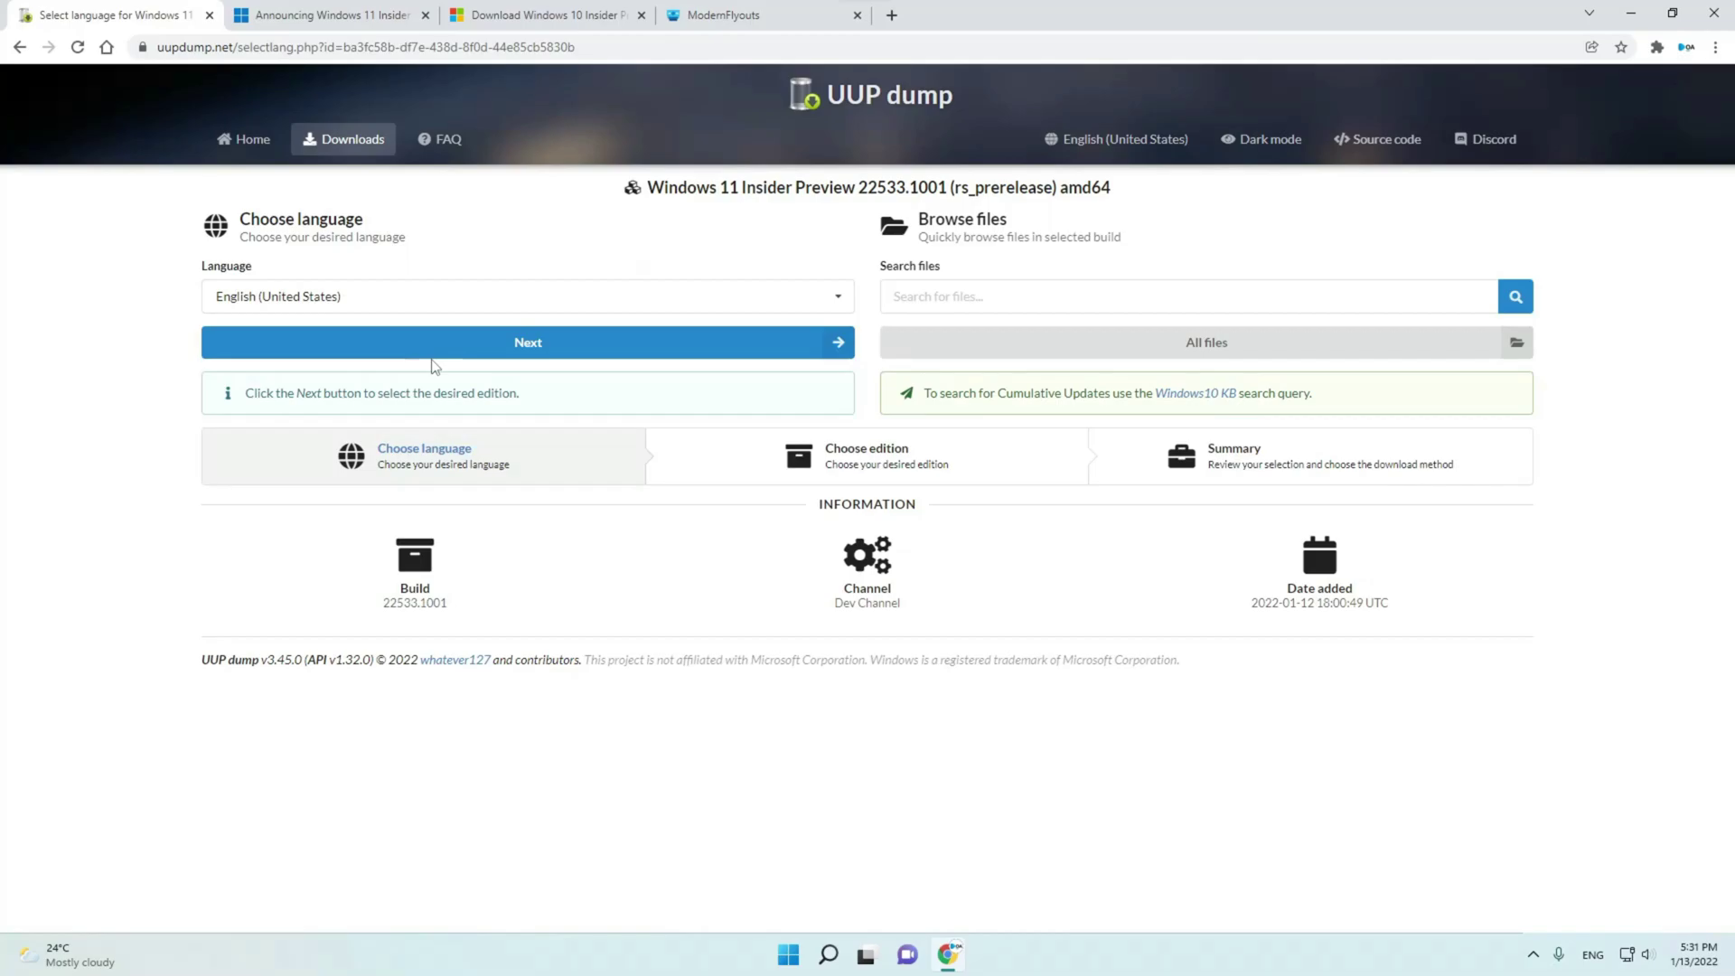
left_click(381, 297)
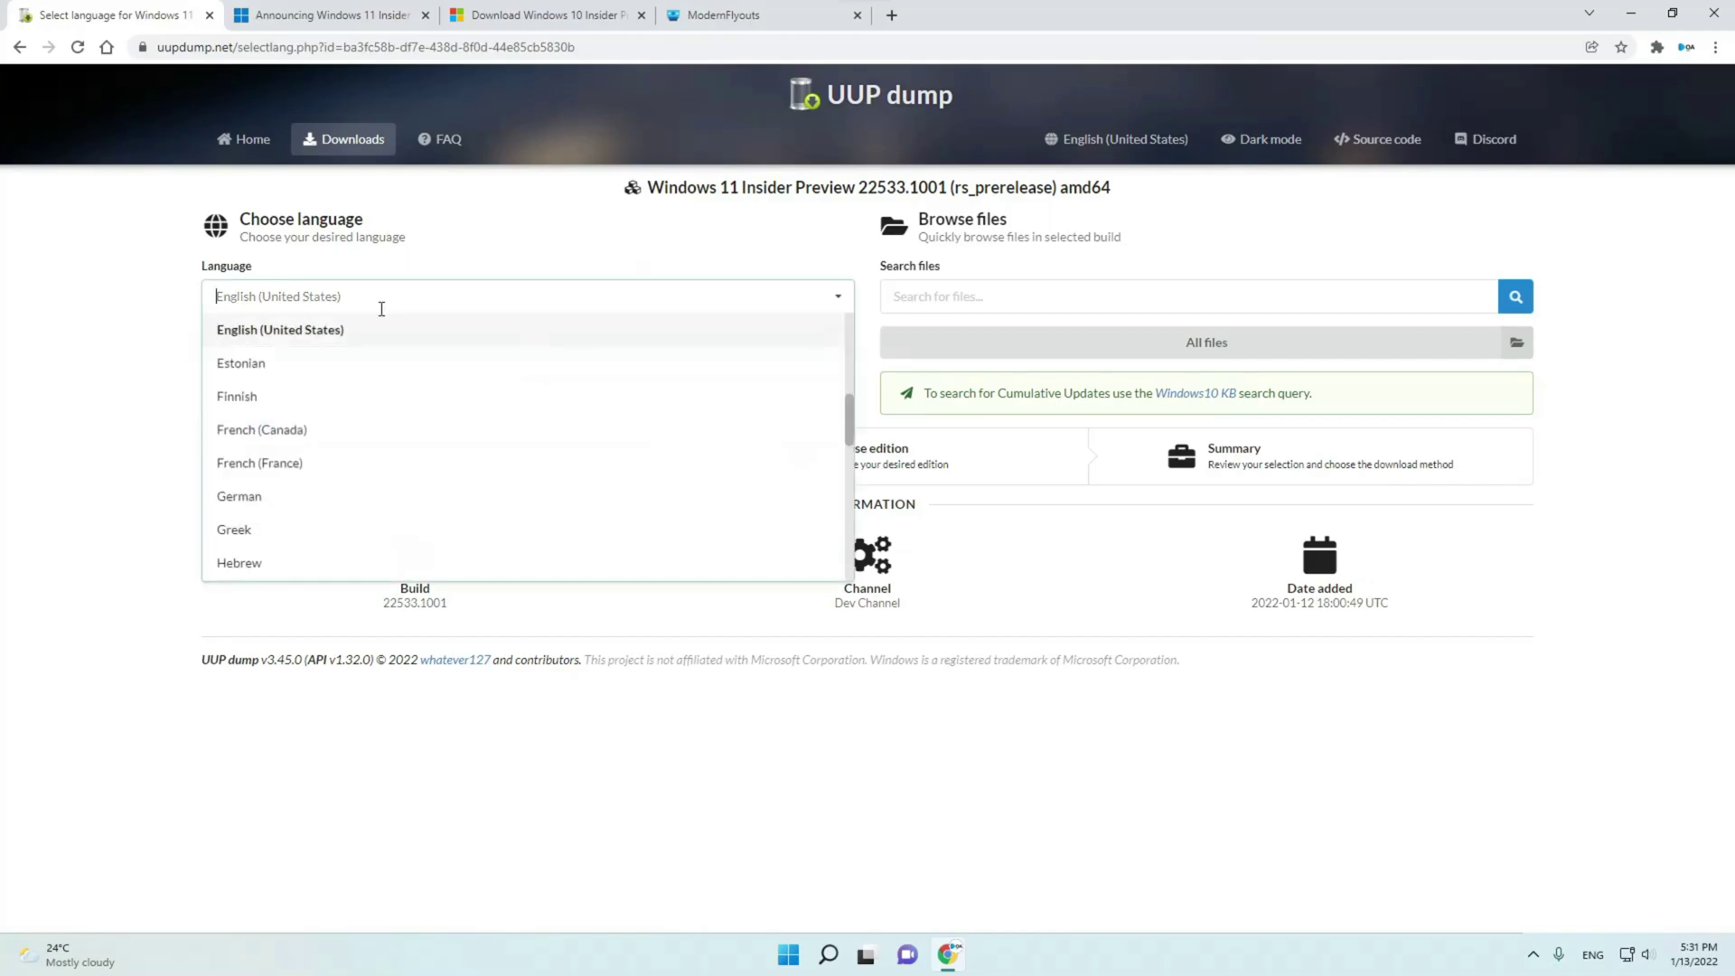
left_click(279, 329)
left_click(229, 356)
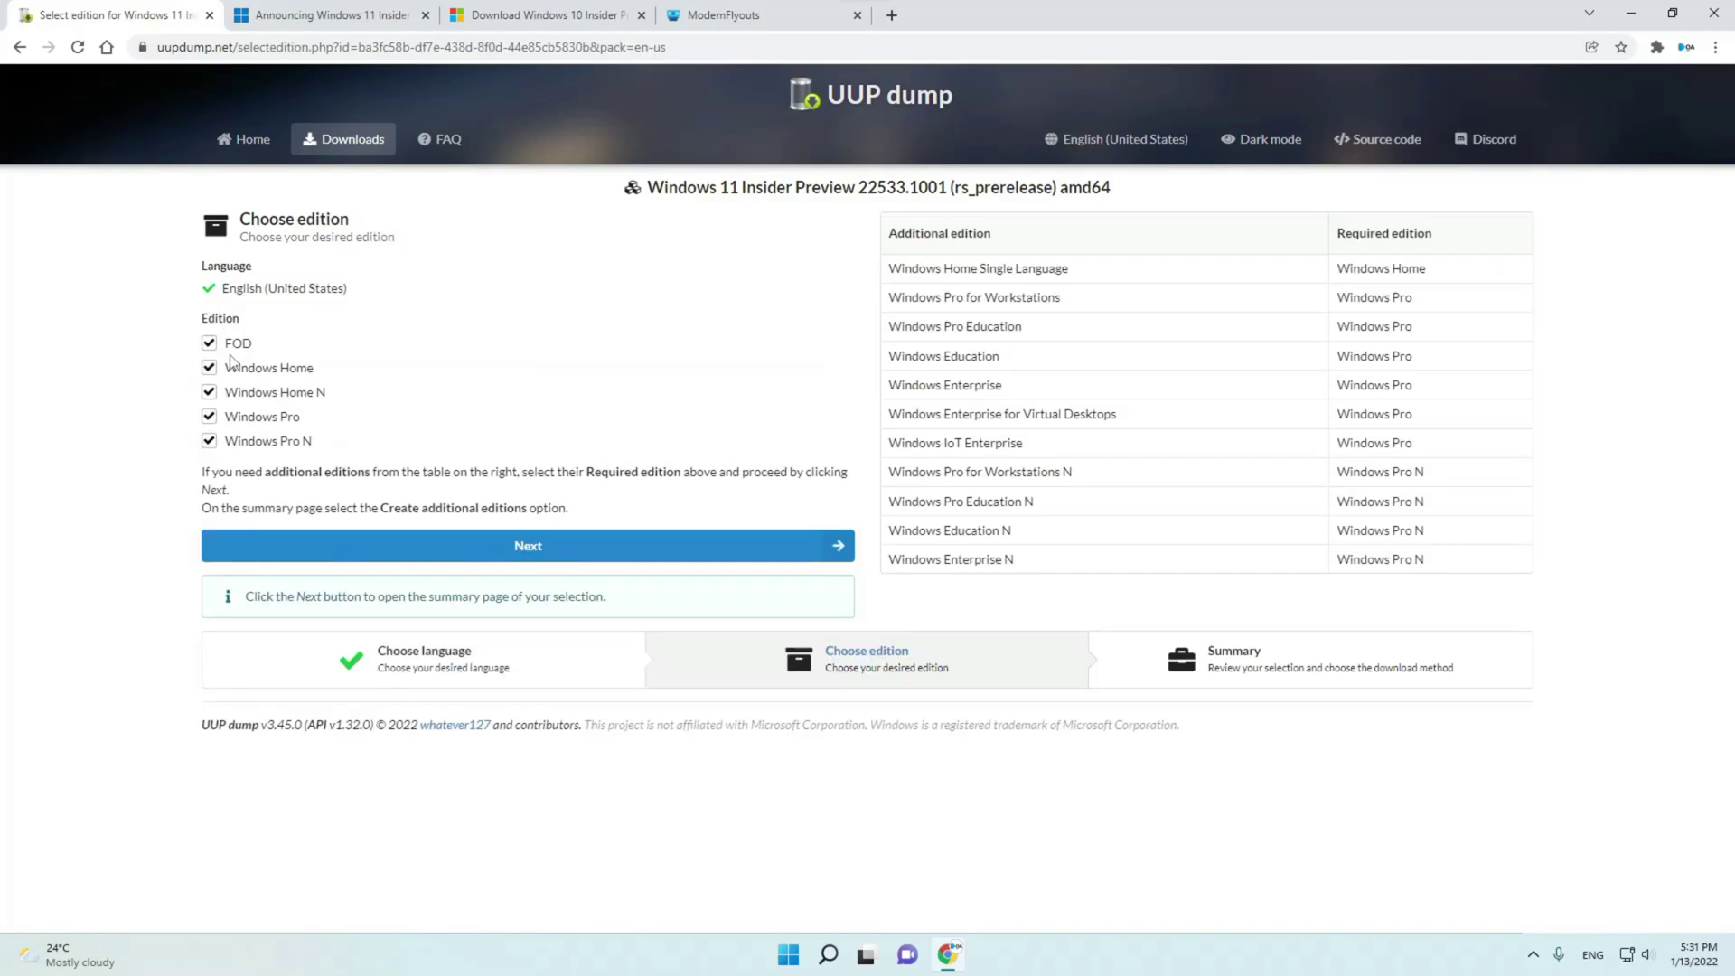
- Exclude the FOD, Windows Home, Home N and Pro N editions, leaving only Windows Pro
left_click(211, 345)
left_click(208, 370)
left_click(209, 393)
left_click(208, 441)
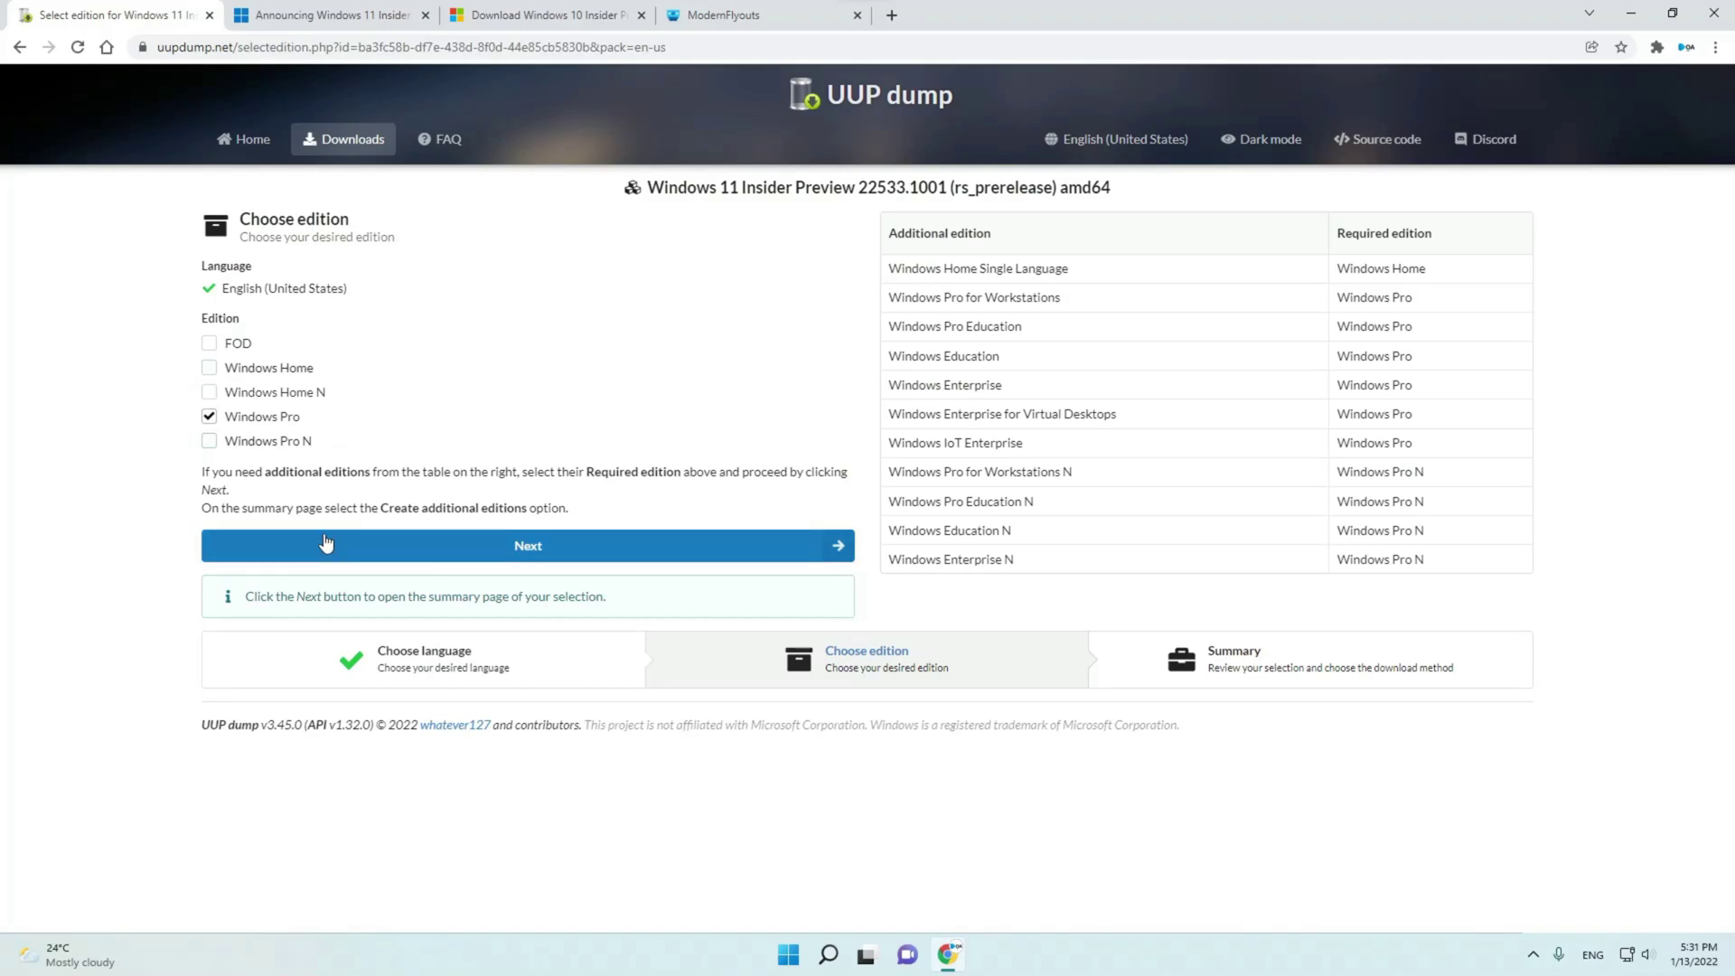
- Create the download-and-convert-to-ISO package without Include updates and save the zip to the Desktop
left_click(325, 544)
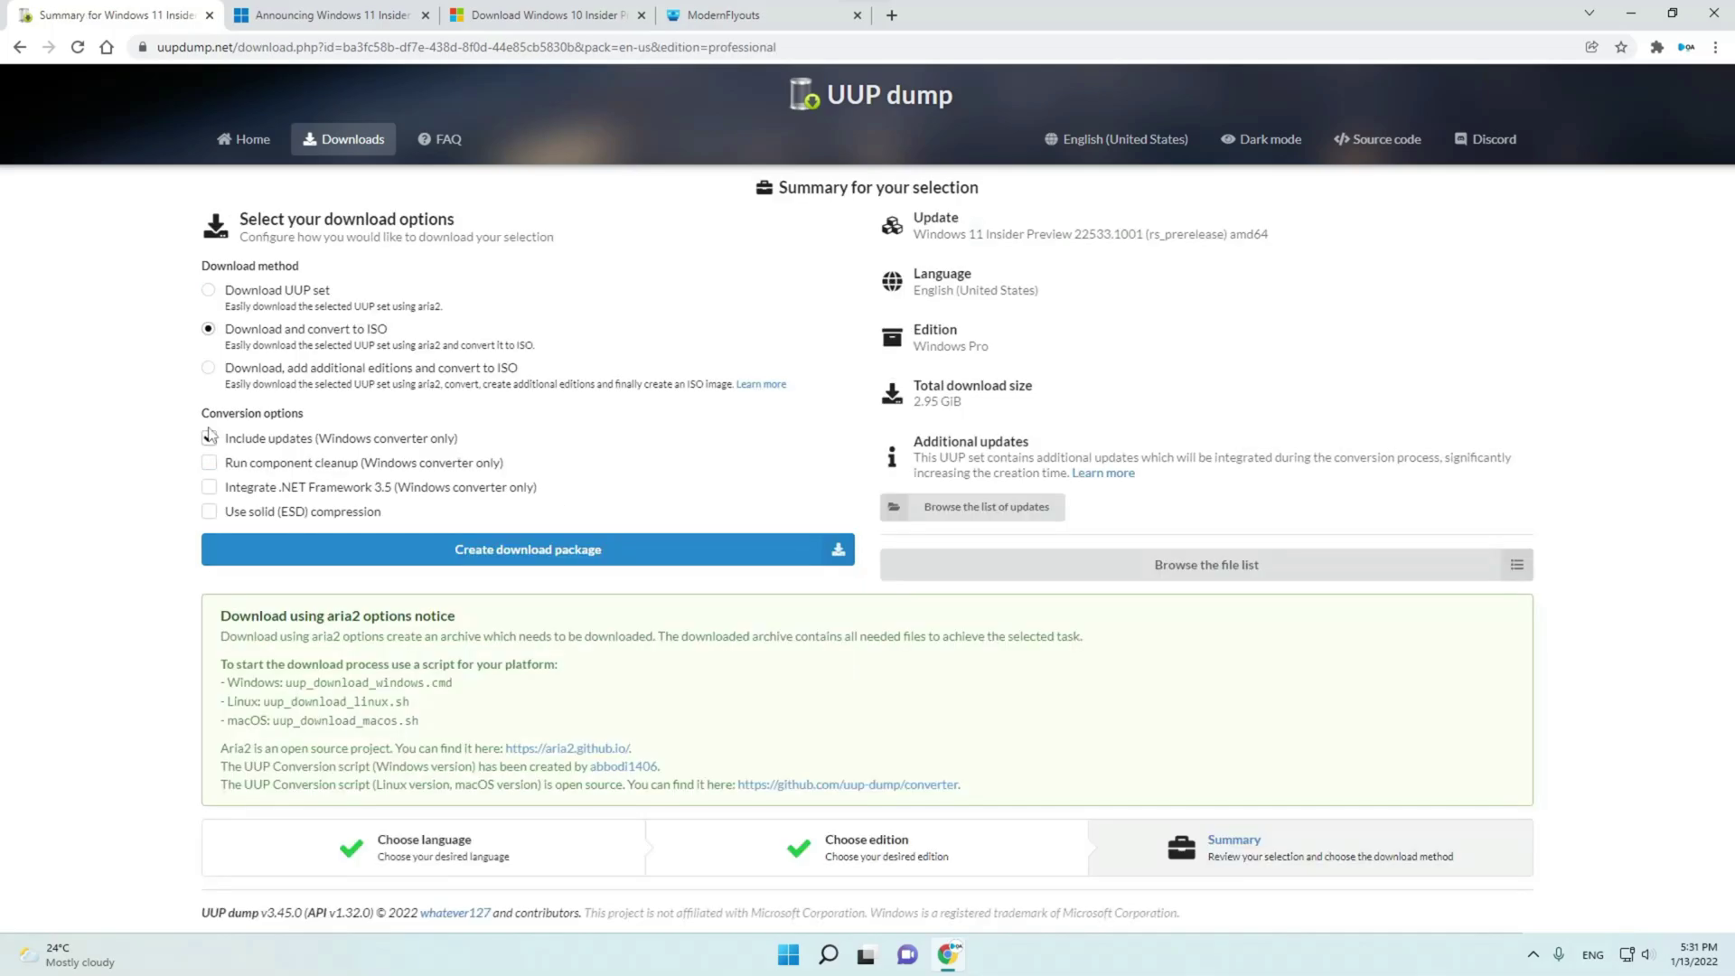
left_click(209, 438)
left_click(364, 444)
left_click(429, 561)
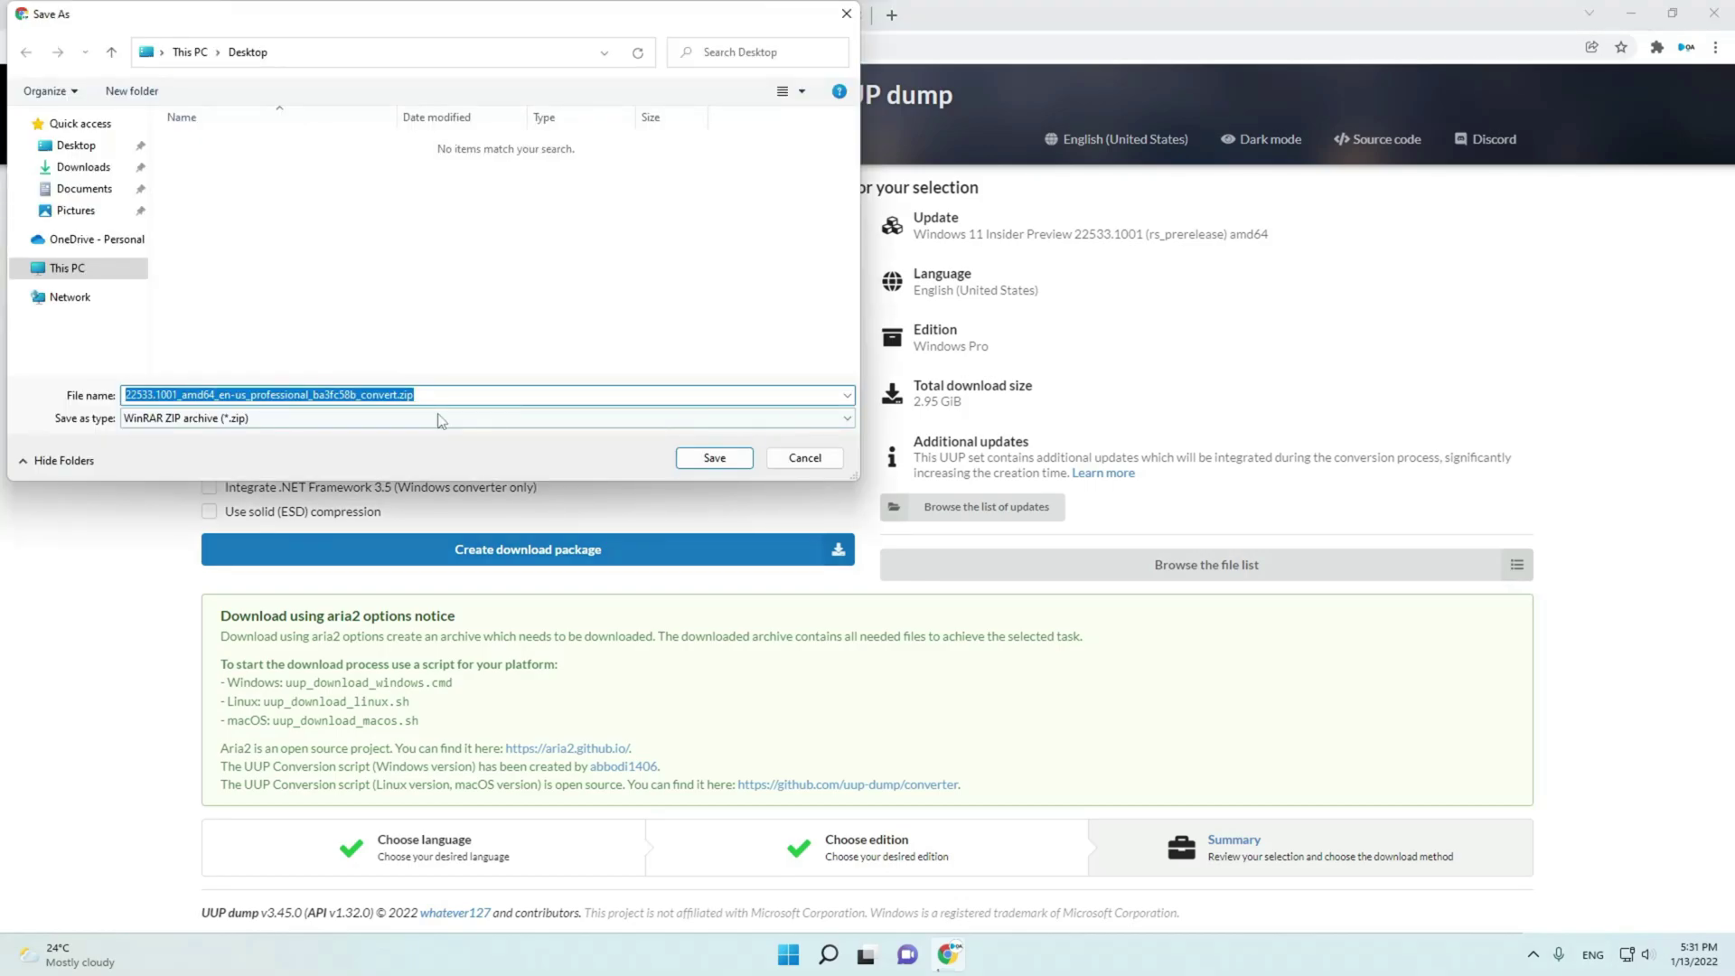
left_click(719, 460)
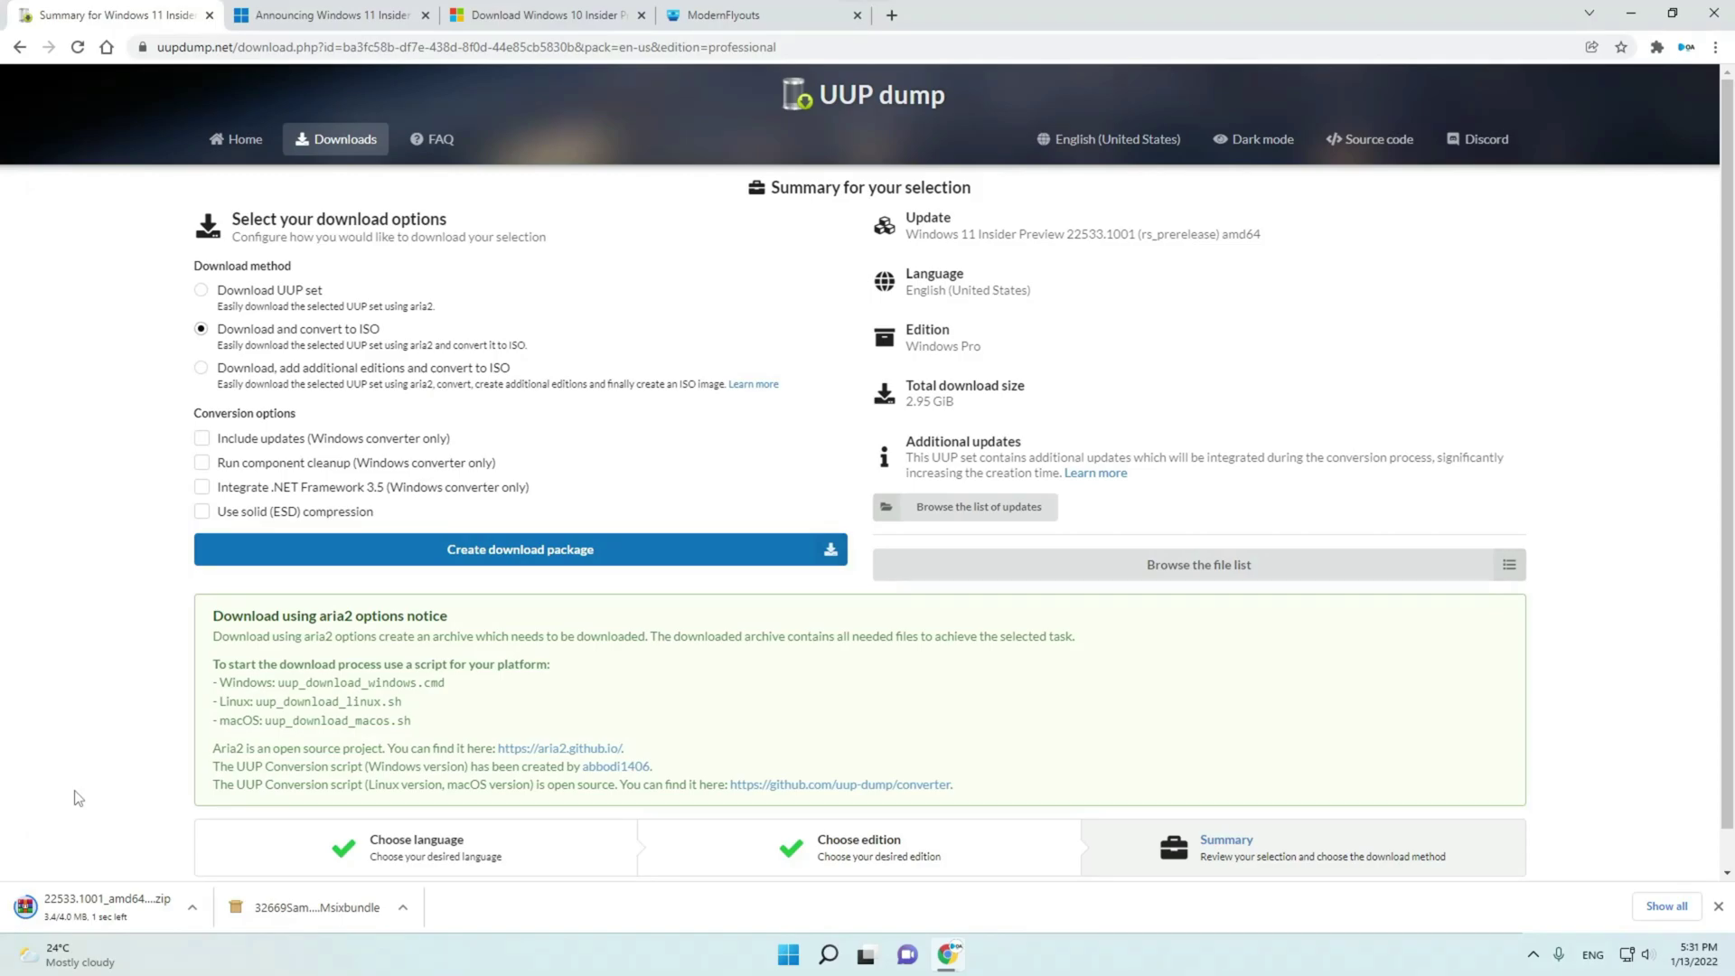
- Extract the convert zip into a same-named Desktop folder with WinRAR and browse into it
left_click(98, 925)
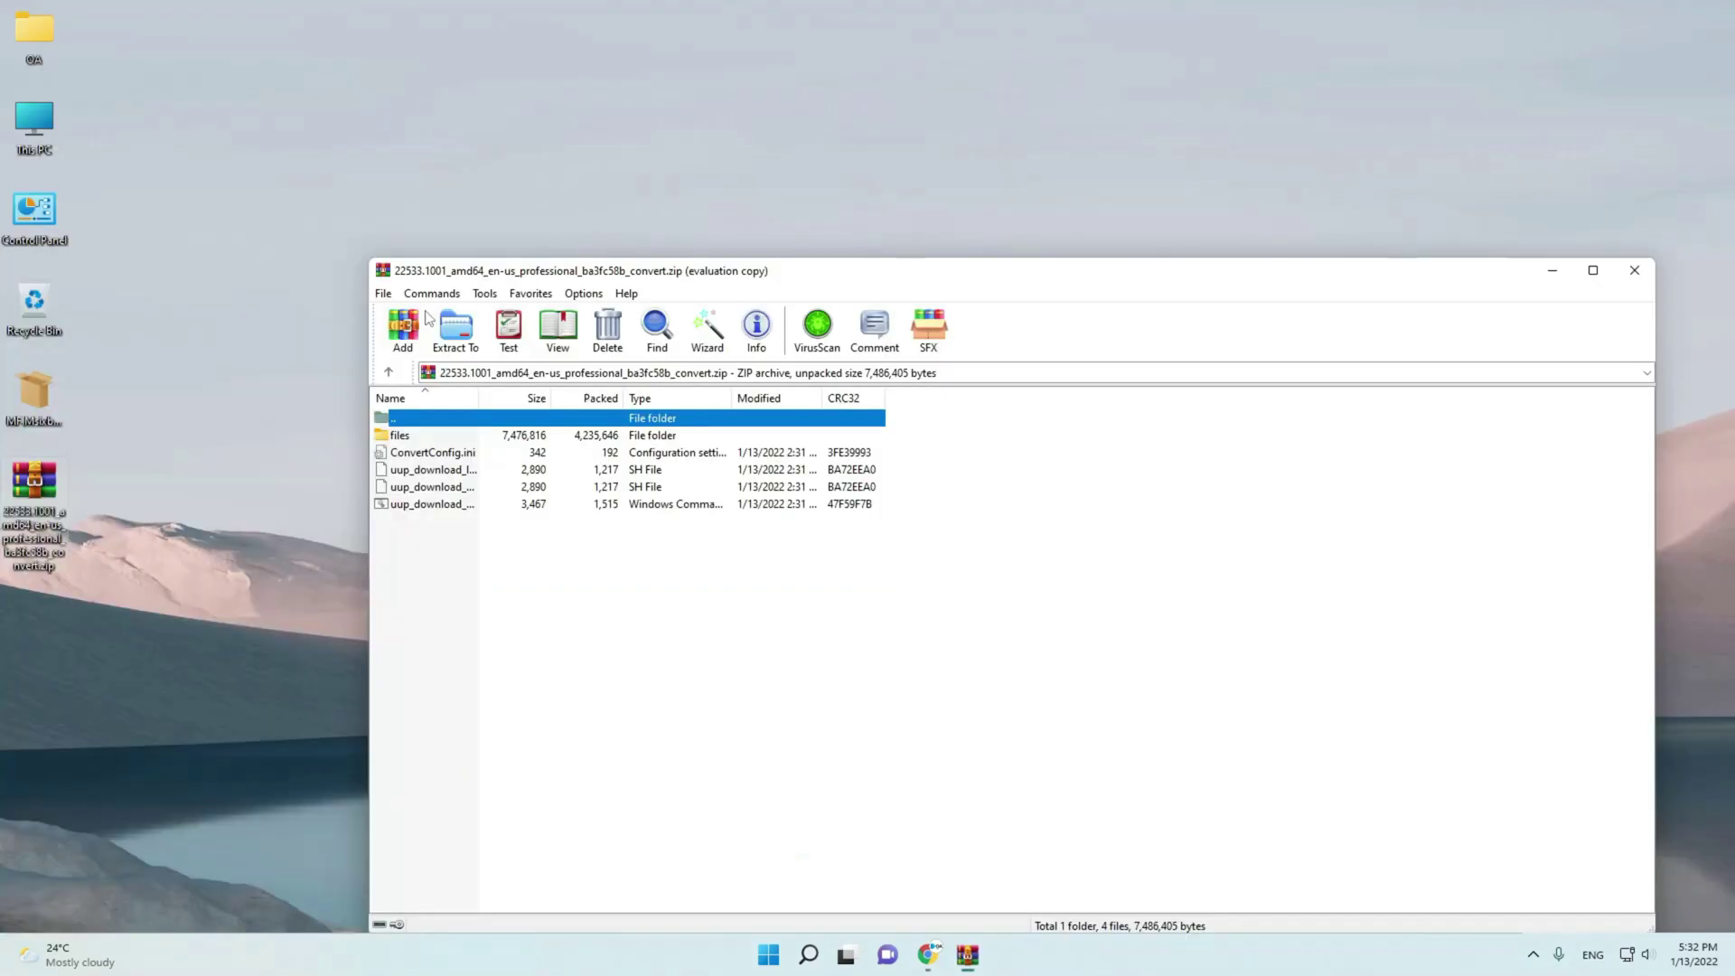
left_click(454, 328)
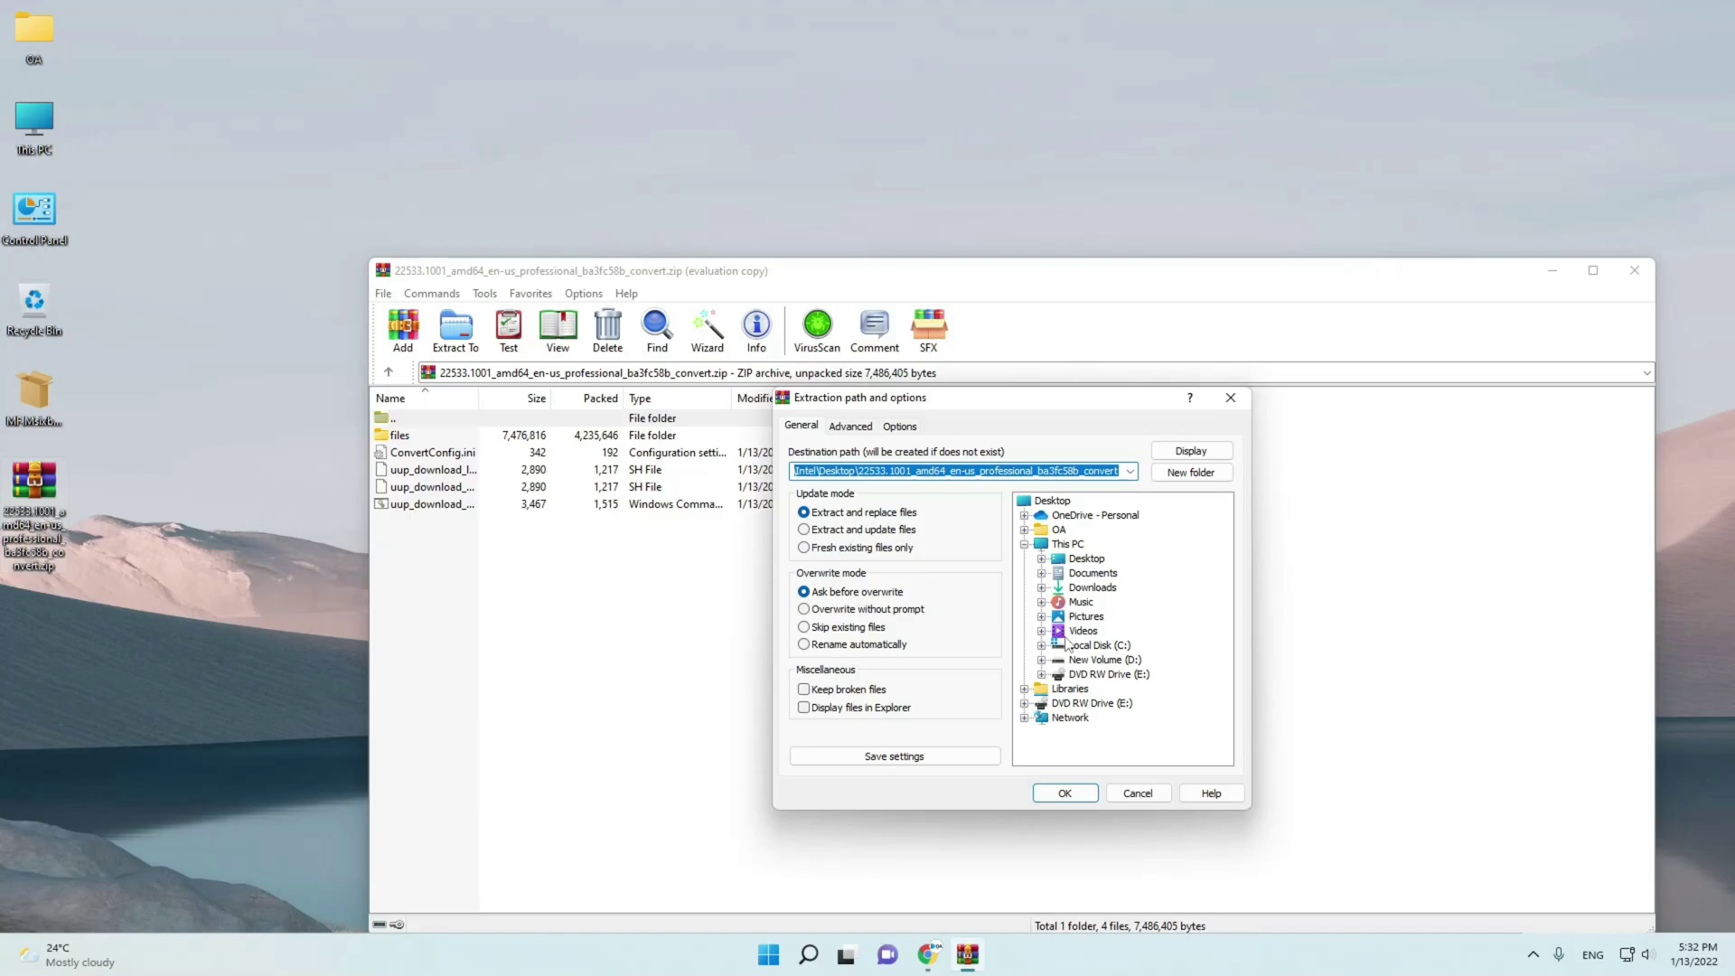
key("Return")
left_click(1636, 272)
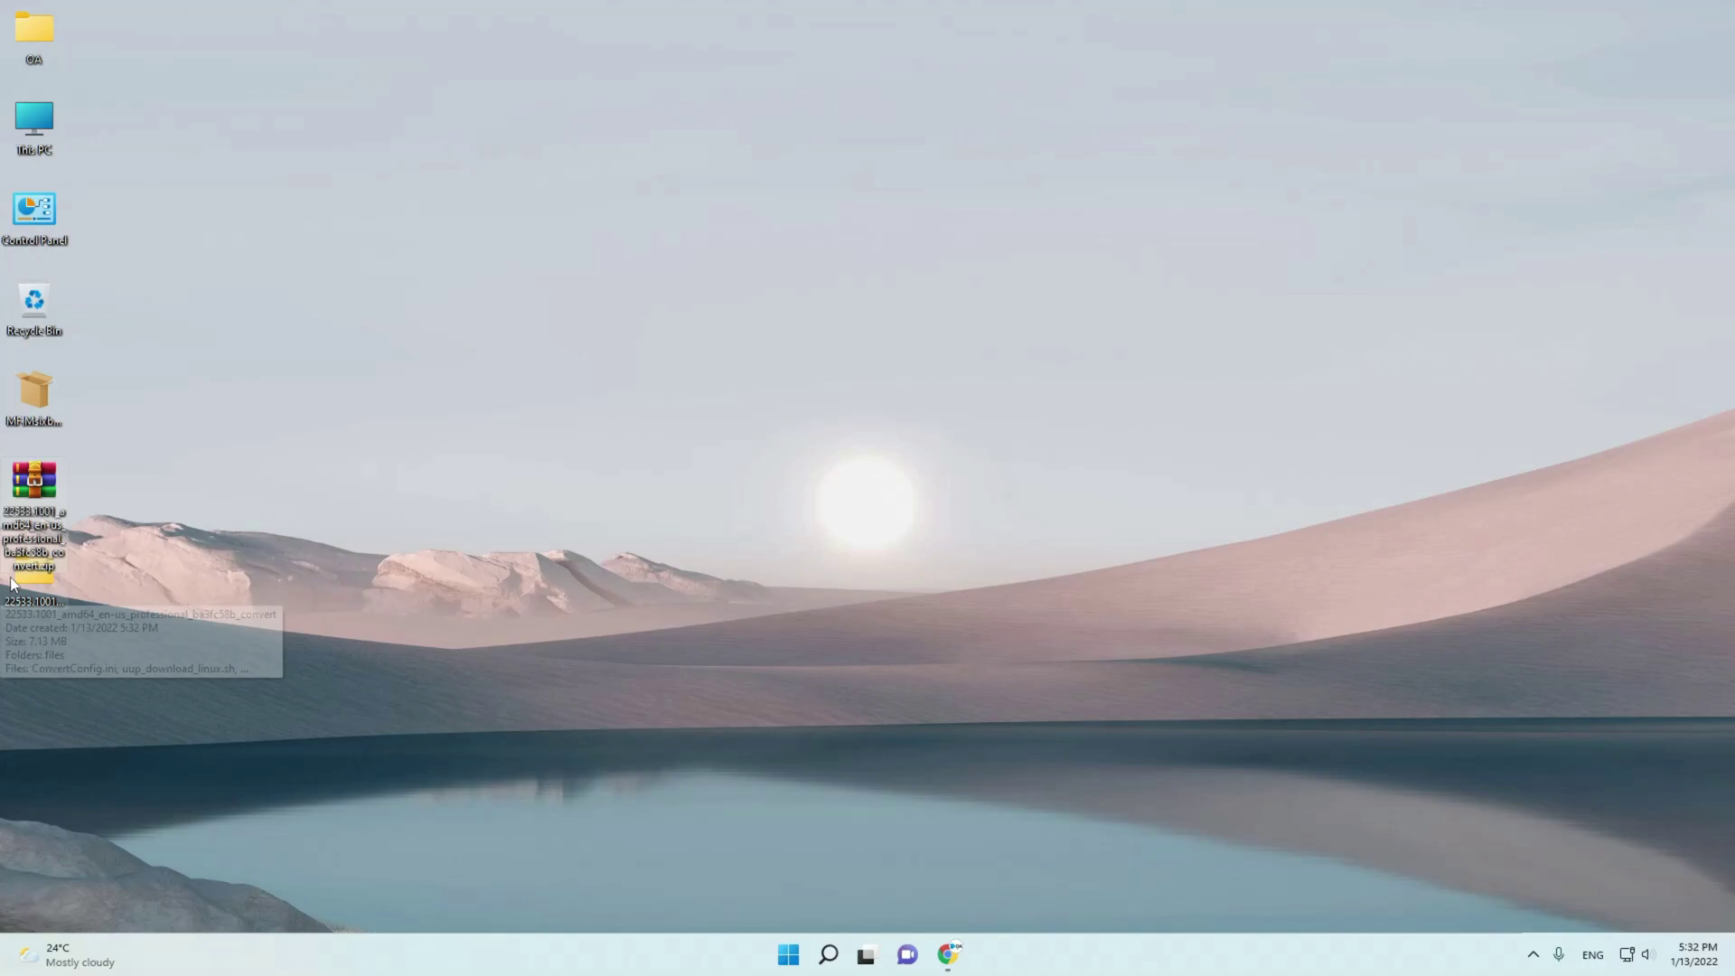
double_click(11, 583)
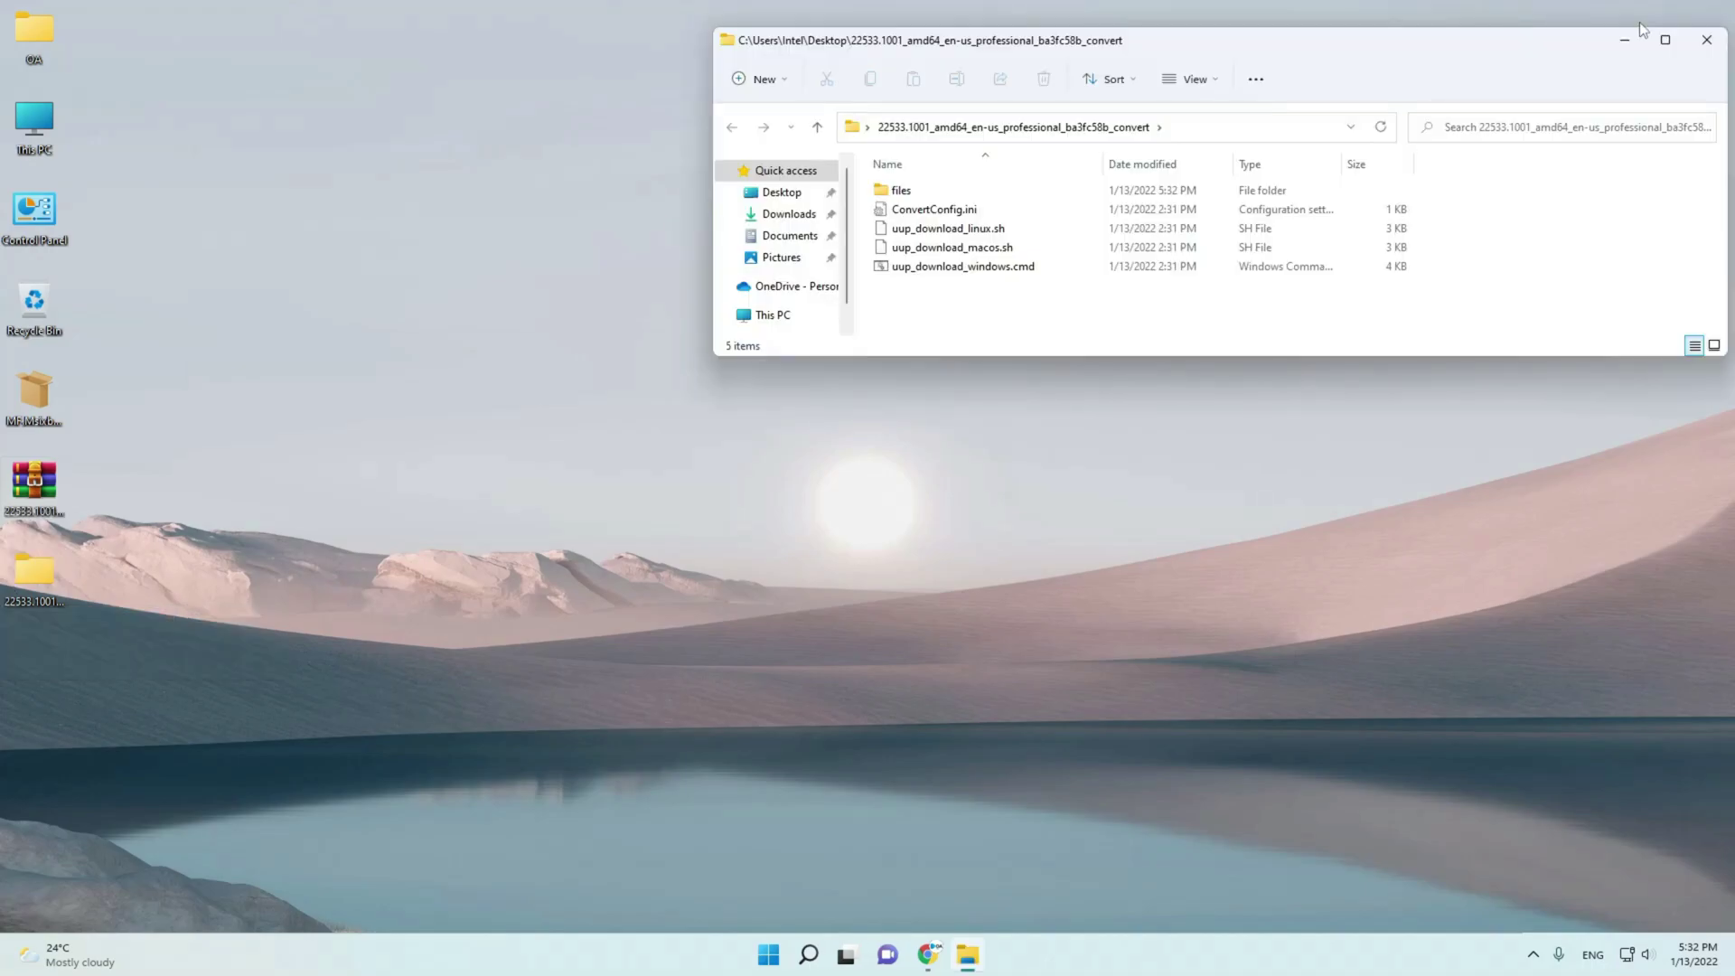
- Run uup_download_windows.cmd from the folder and close its console windows
left_click_drag(1640, 27, 1132, 350)
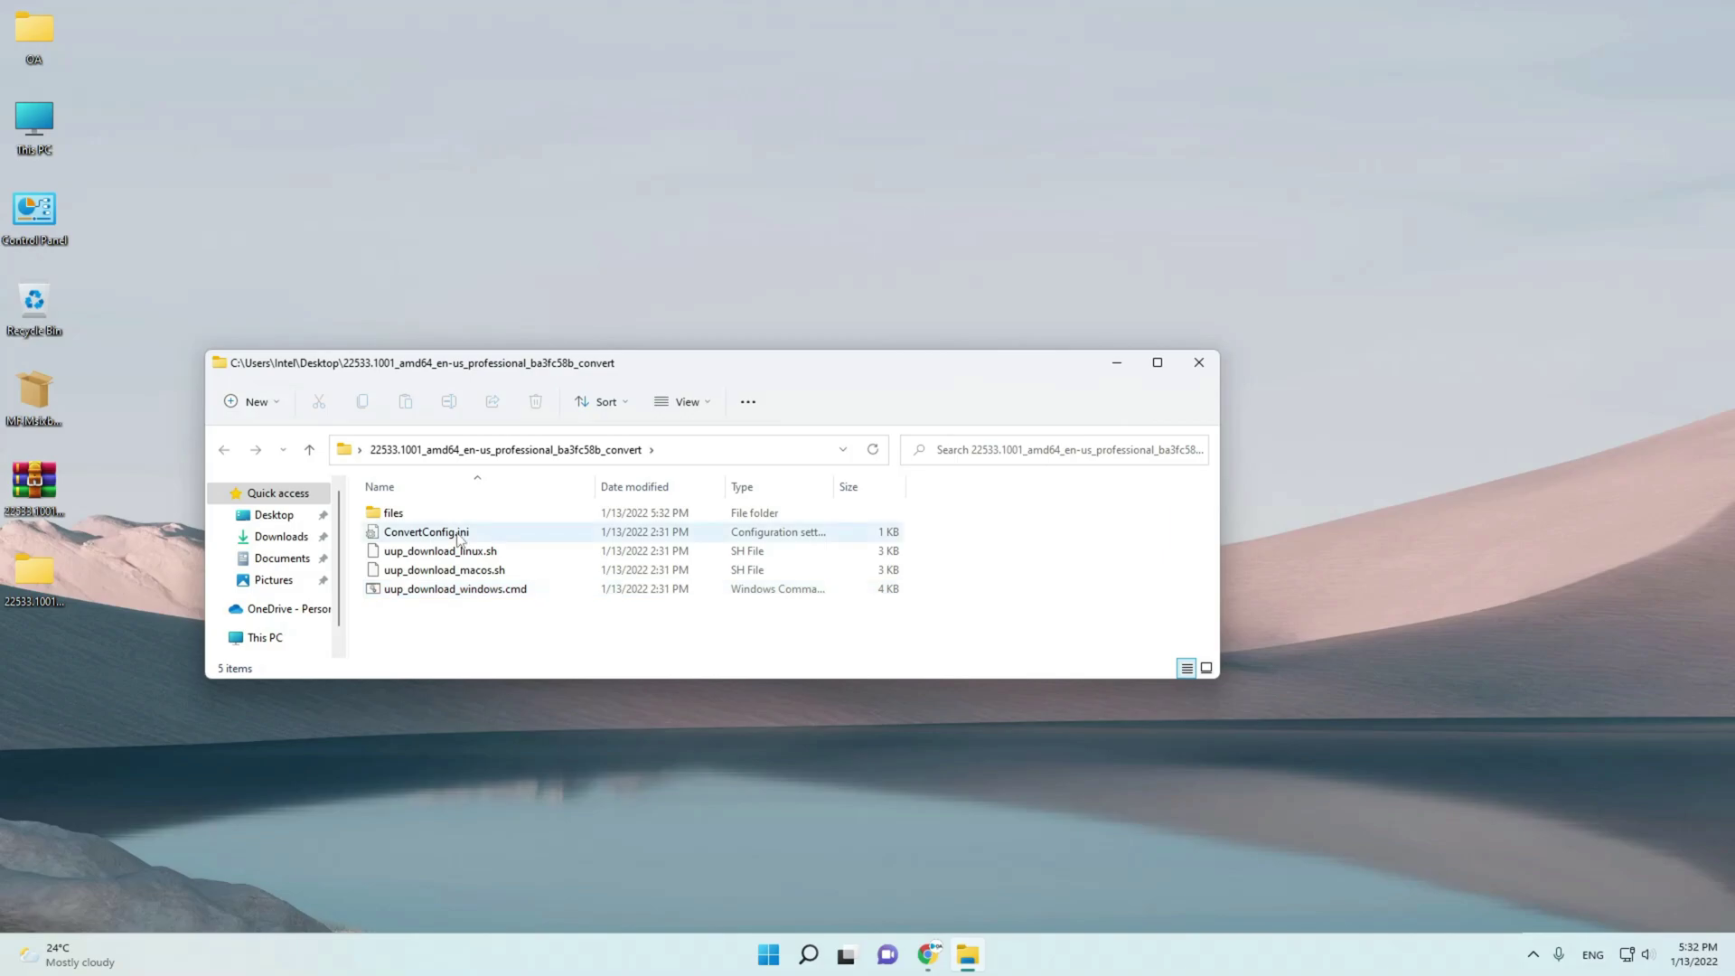
left_click(483, 591)
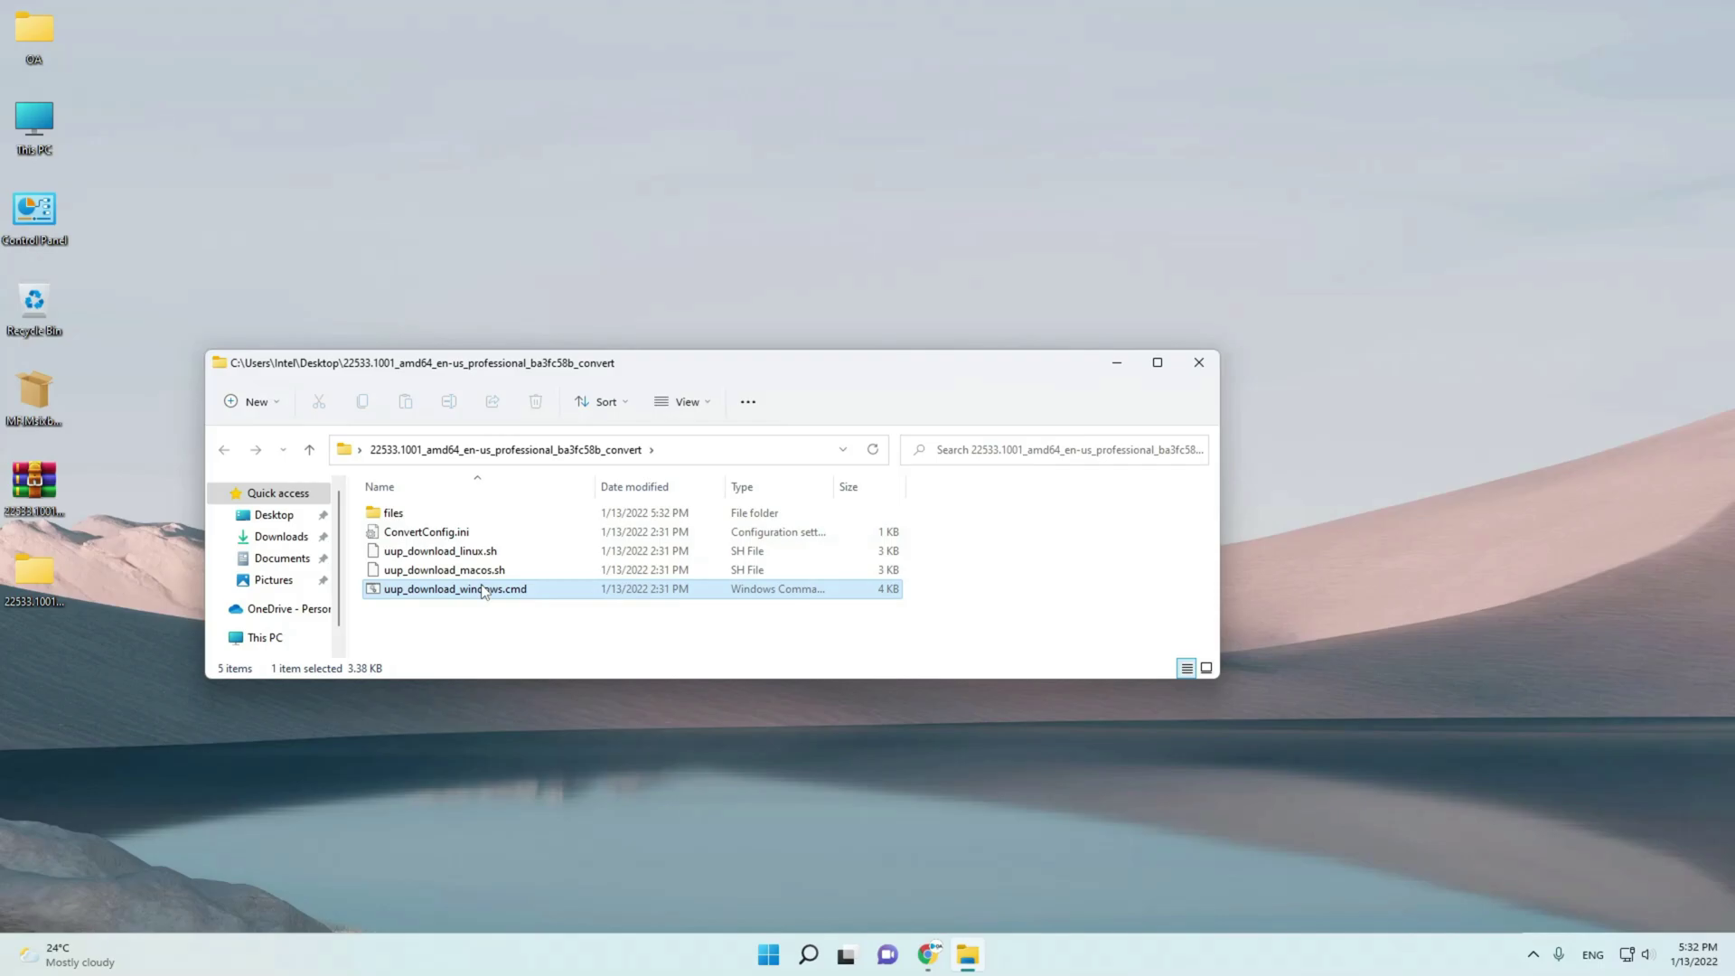
double_click(484, 591)
left_click(1247, 312)
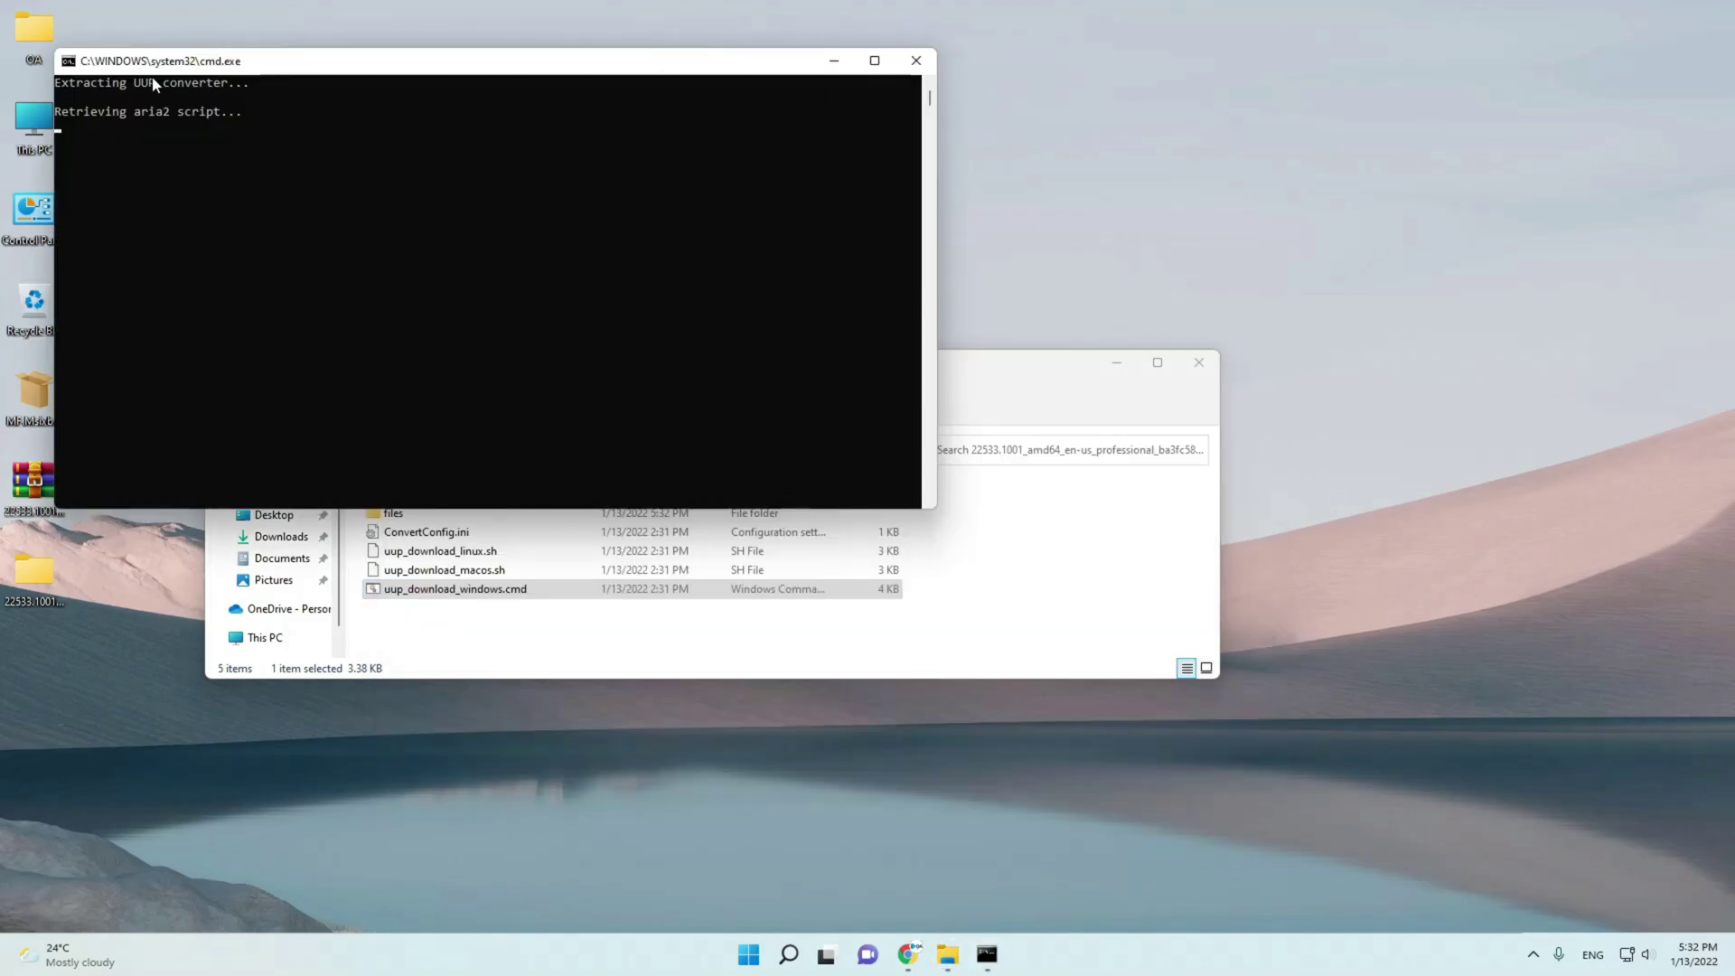
left_click(920, 64)
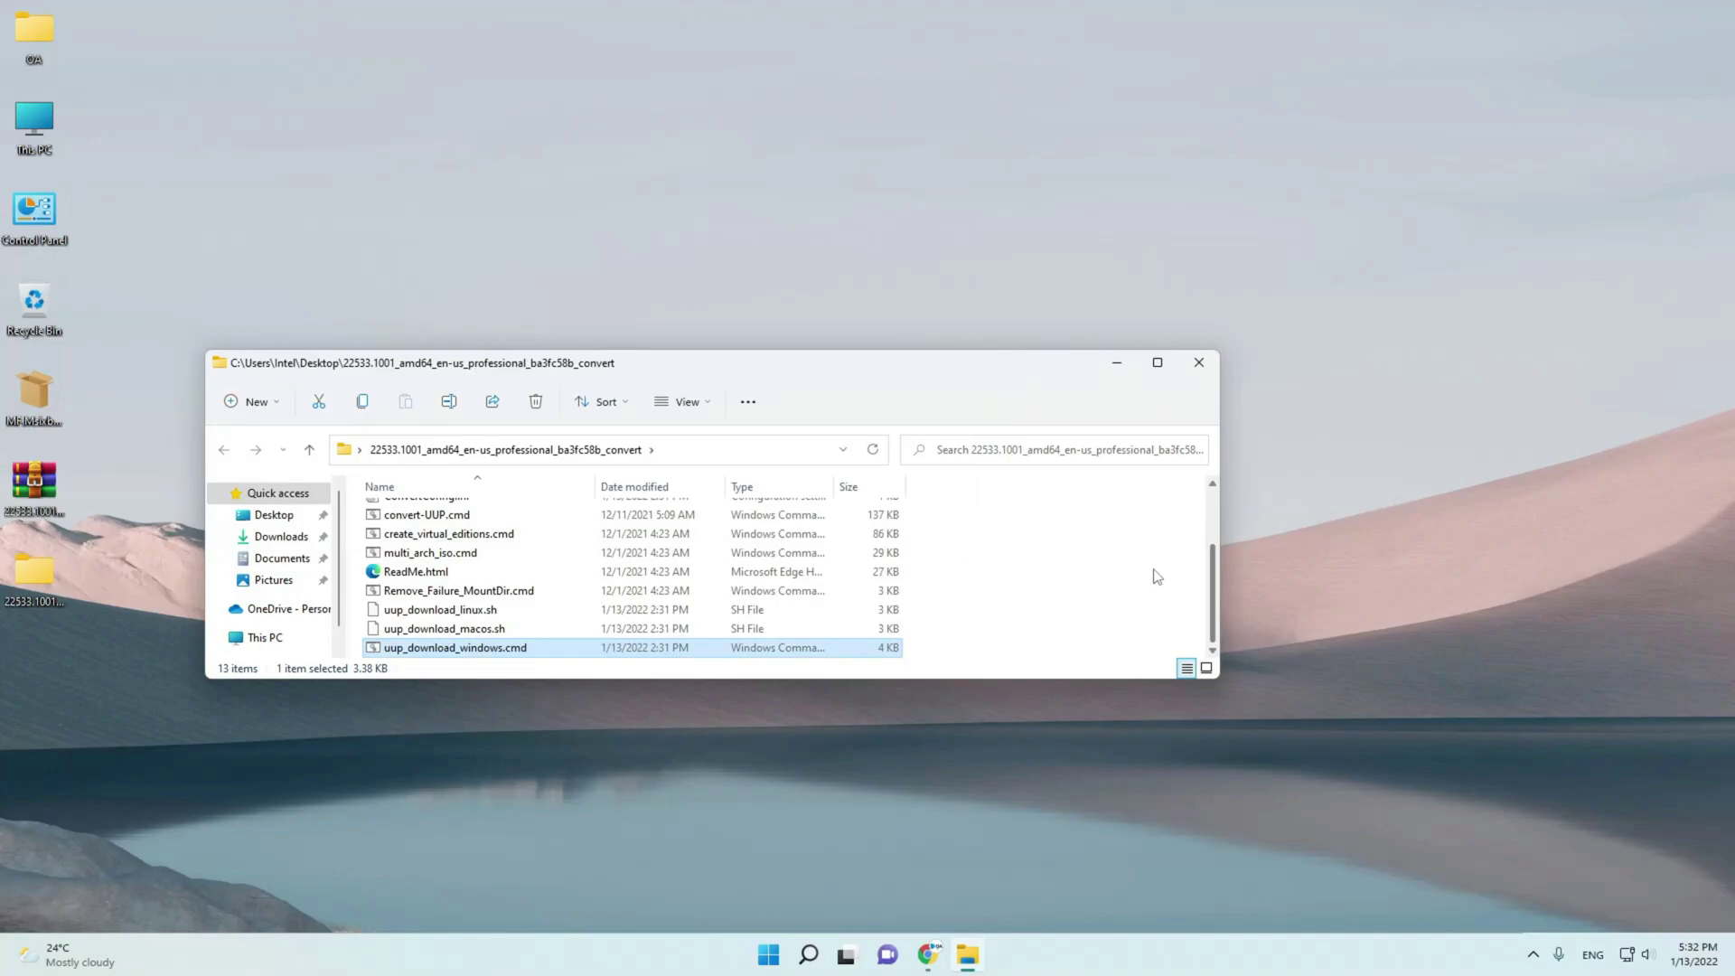
scroll(1154, 576, "up", 2)
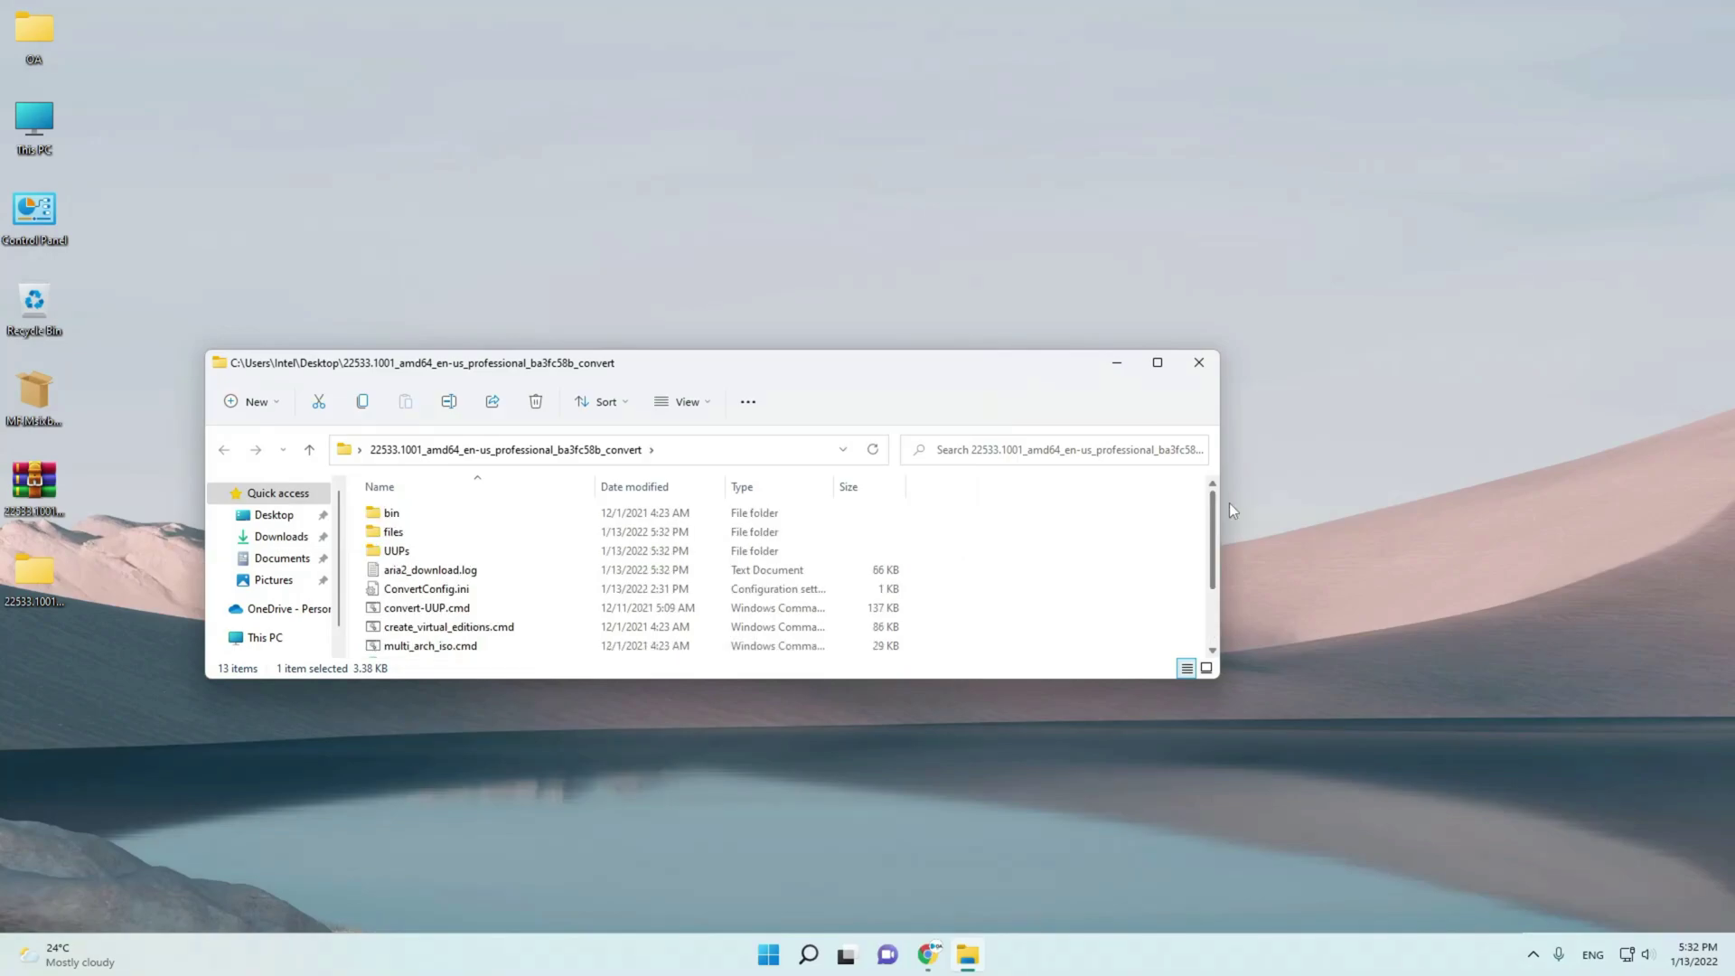
- Close the extracted folder and bring Chrome back to the front
left_click(1199, 364)
left_click(952, 956)
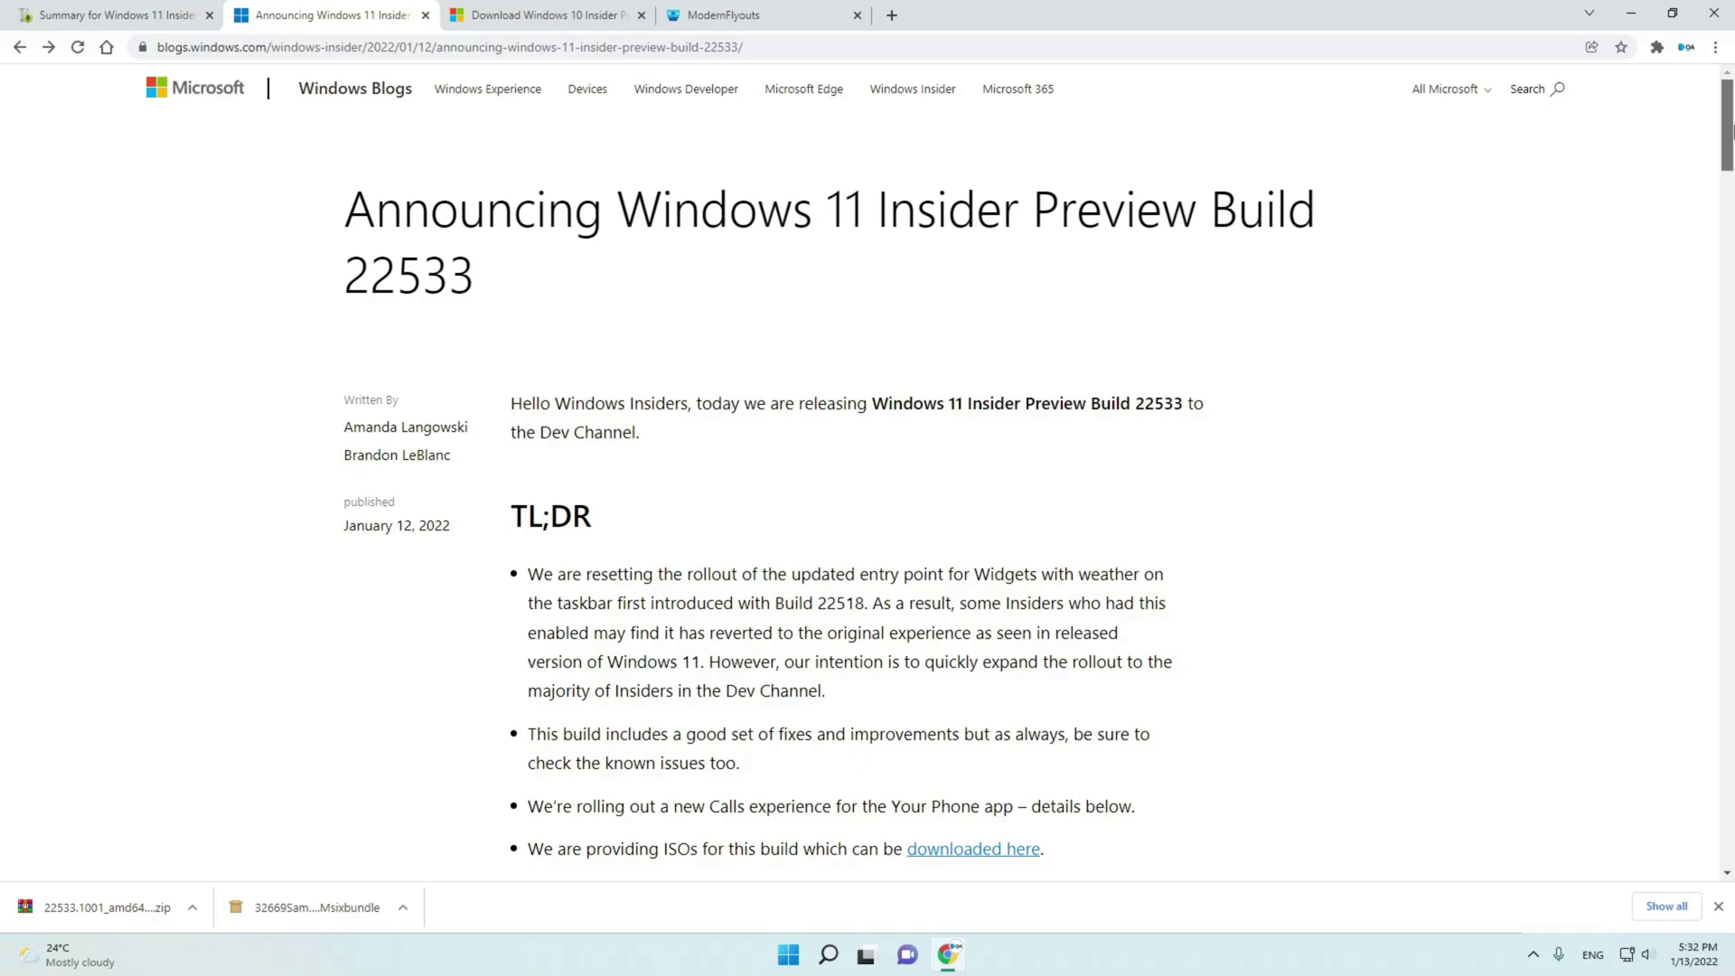
left_click_drag(1730, 125, 1730, 132)
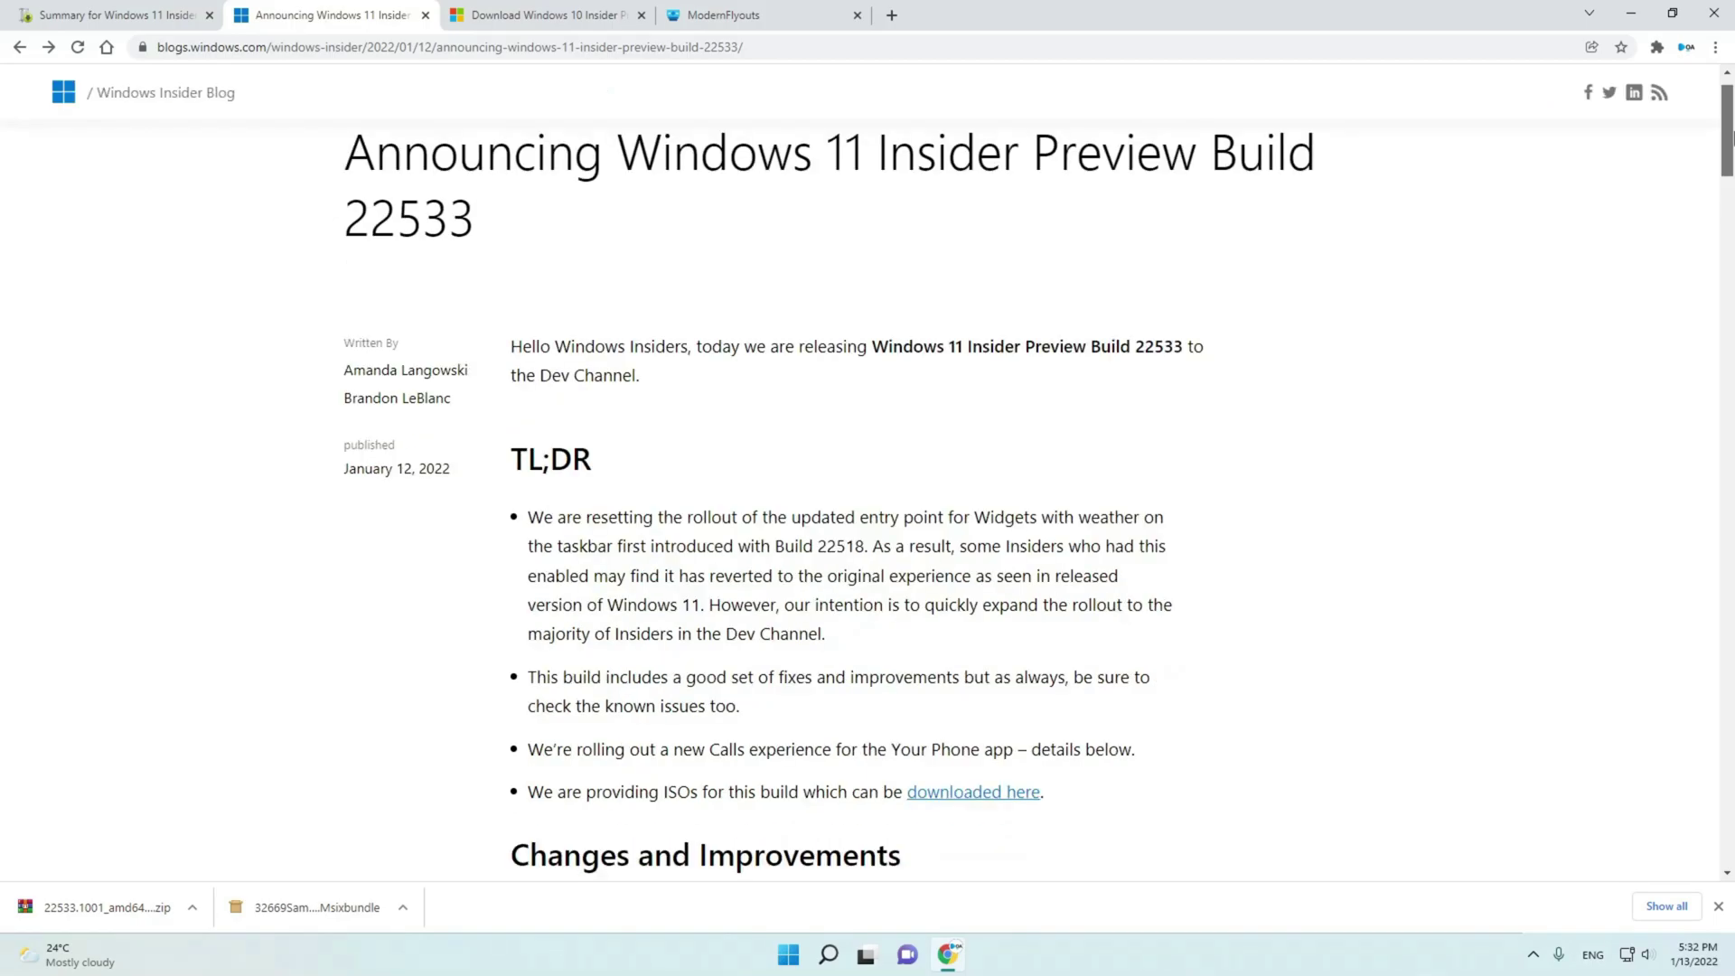
scroll(530, 480, "down", 2)
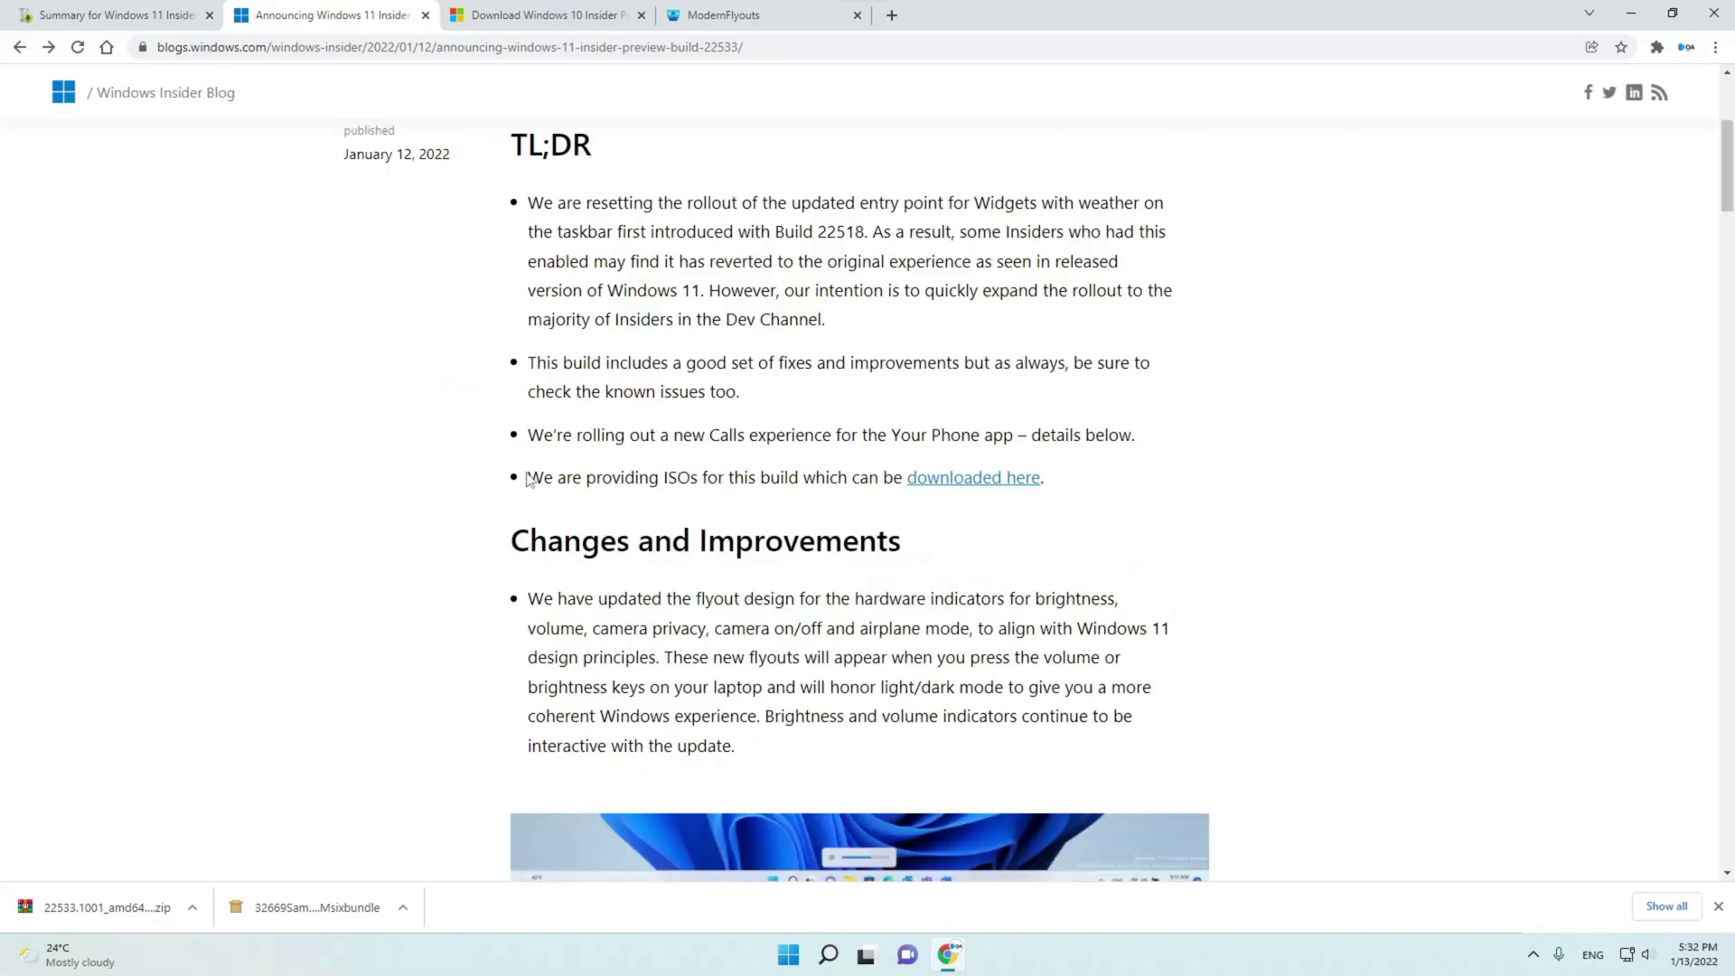
- Highlight the announcement's TL;DR bullet stating ISOs are provided for Build 22533
left_click_drag(529, 481, 630, 481)
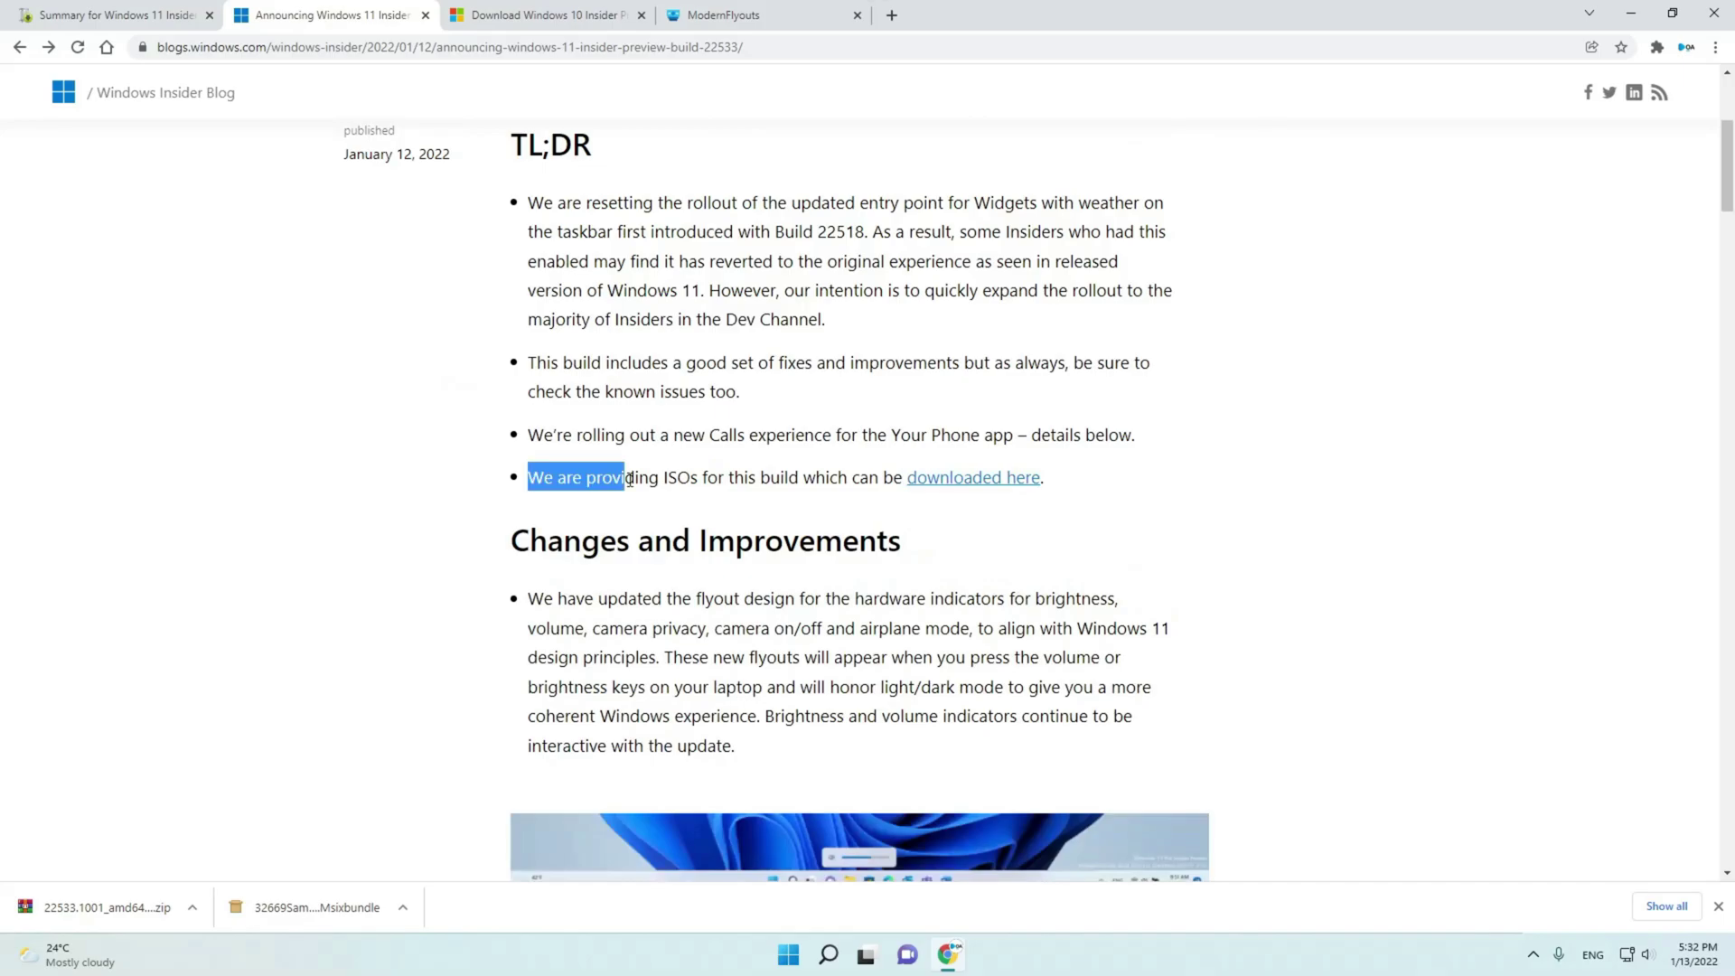
double_click(679, 478)
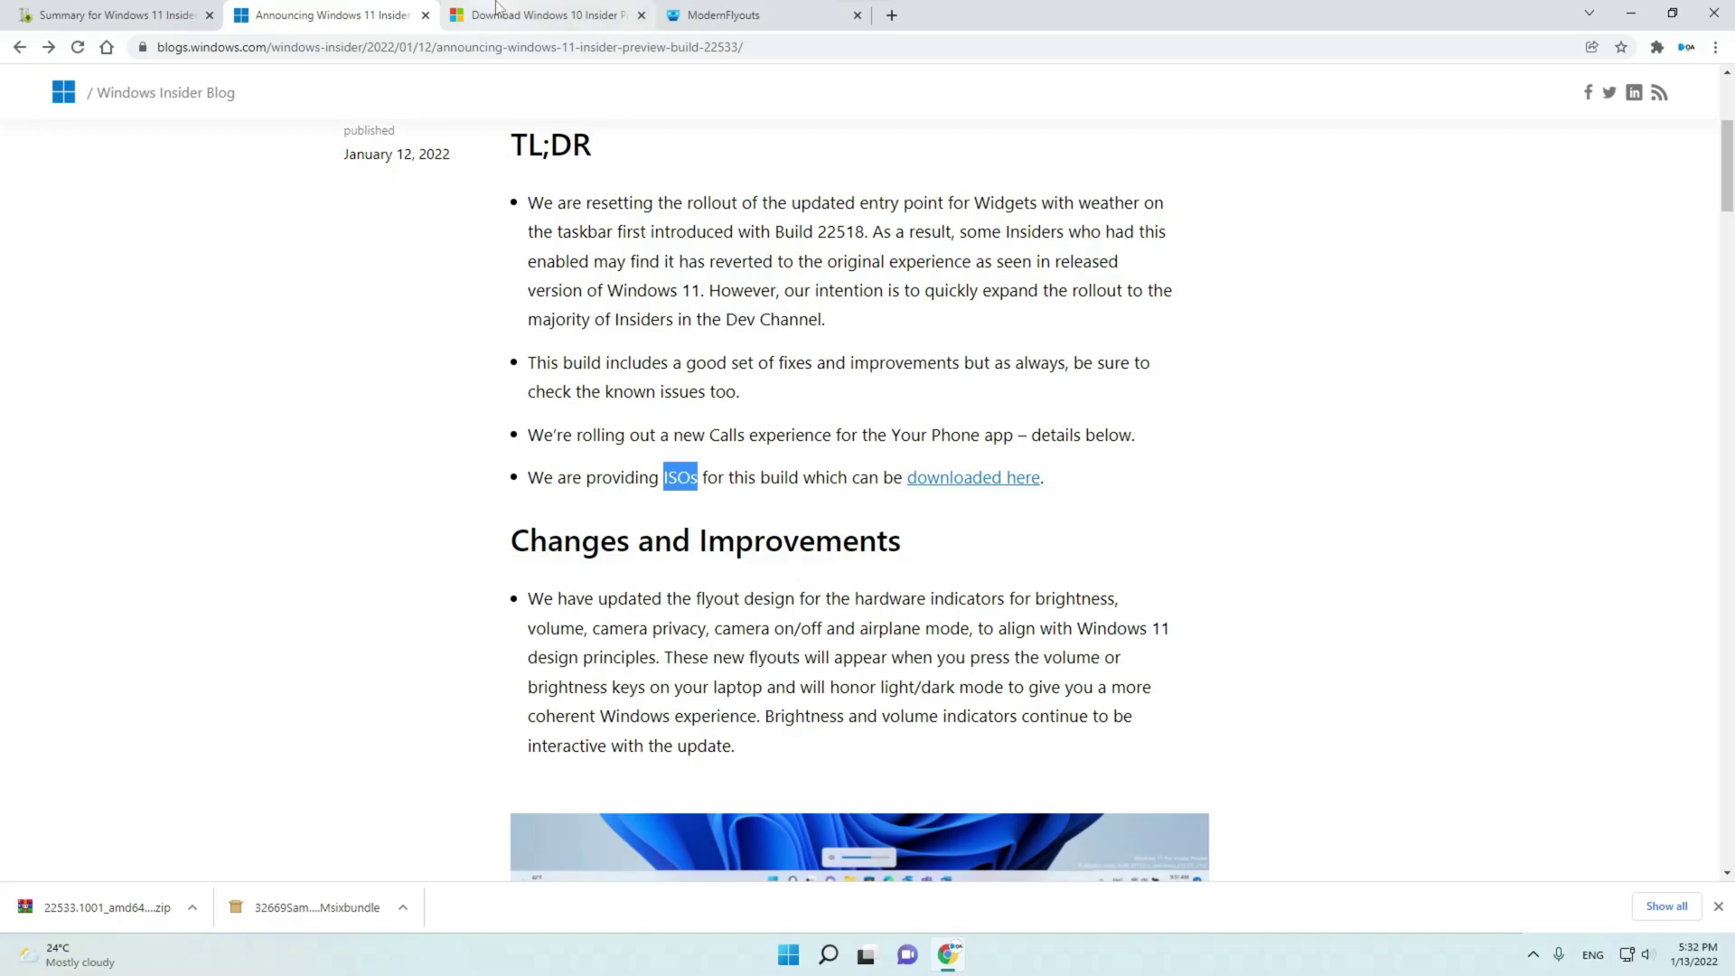
- On the Insider Preview ISO page, confirm the Dev Channel build and English to get the 64-bit download link
left_click(496, 7)
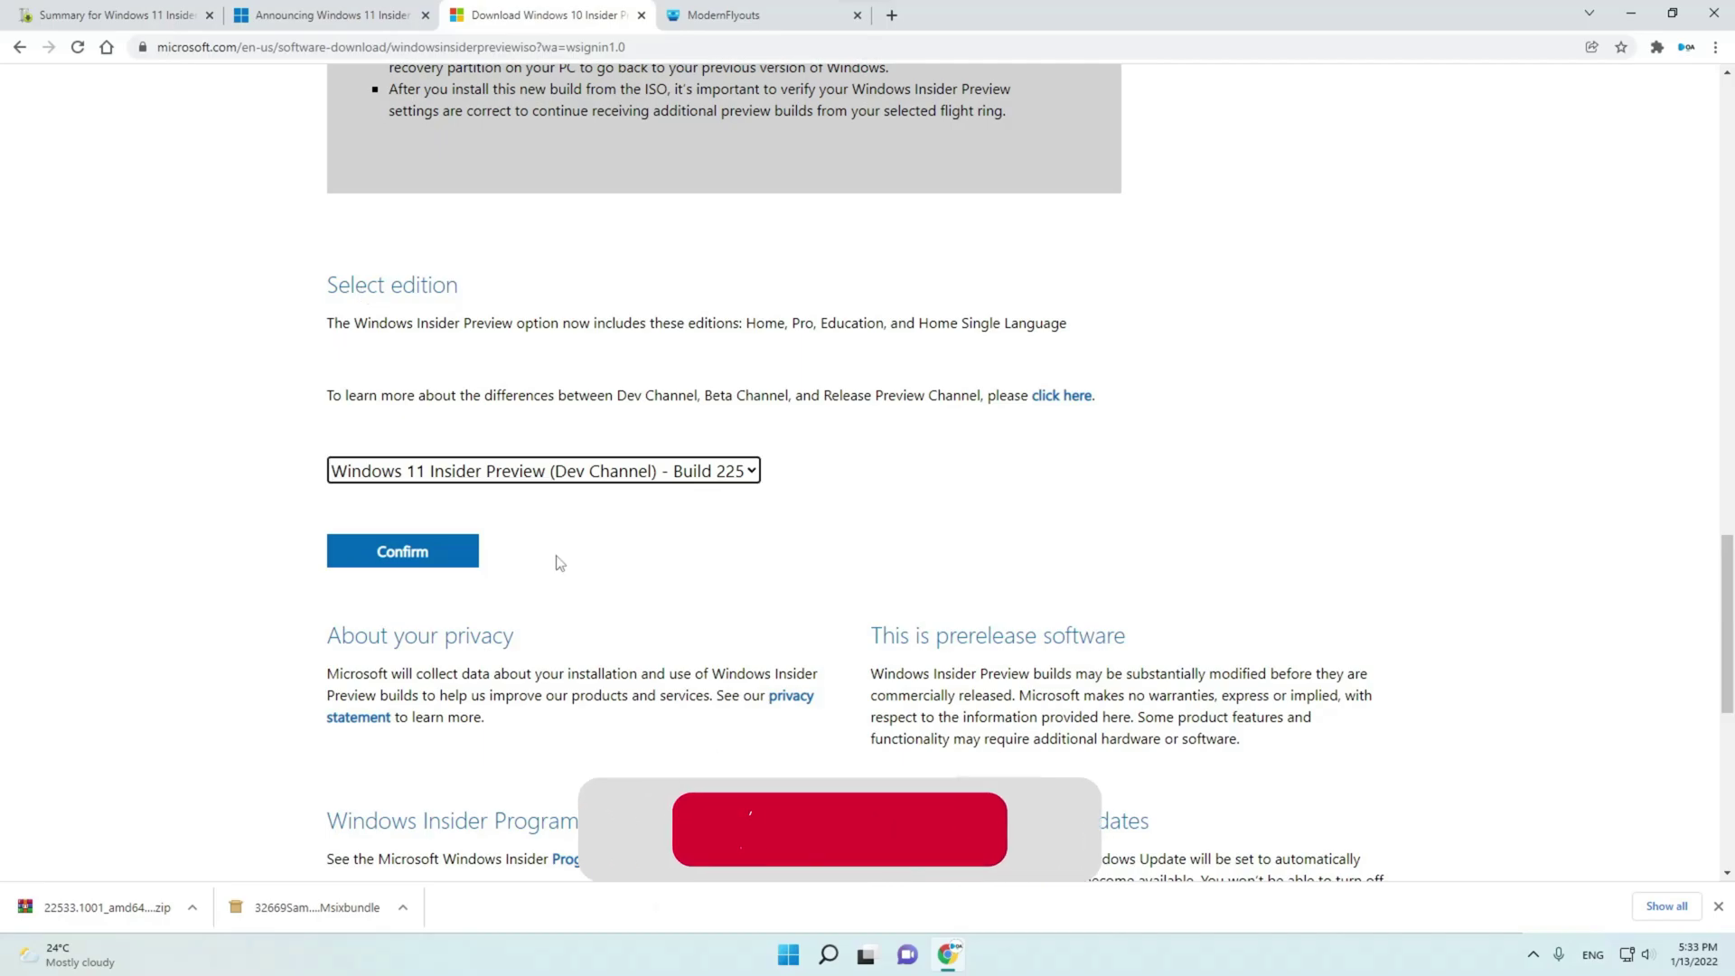
left_click(431, 556)
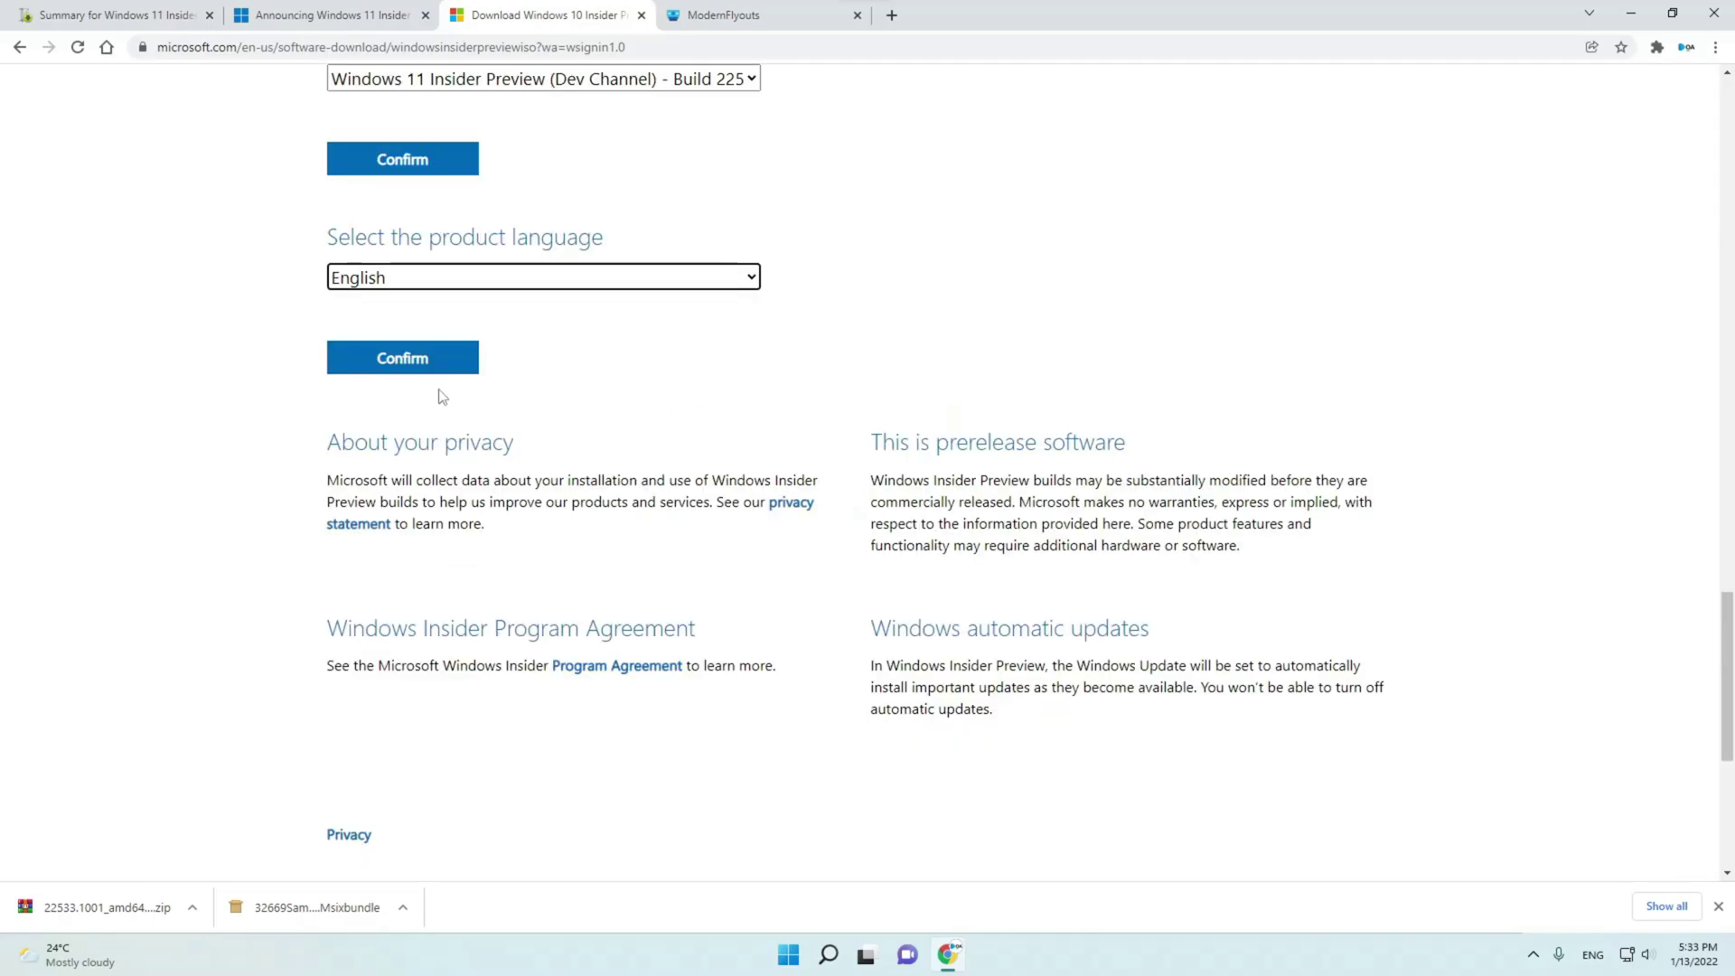
left_click(437, 364)
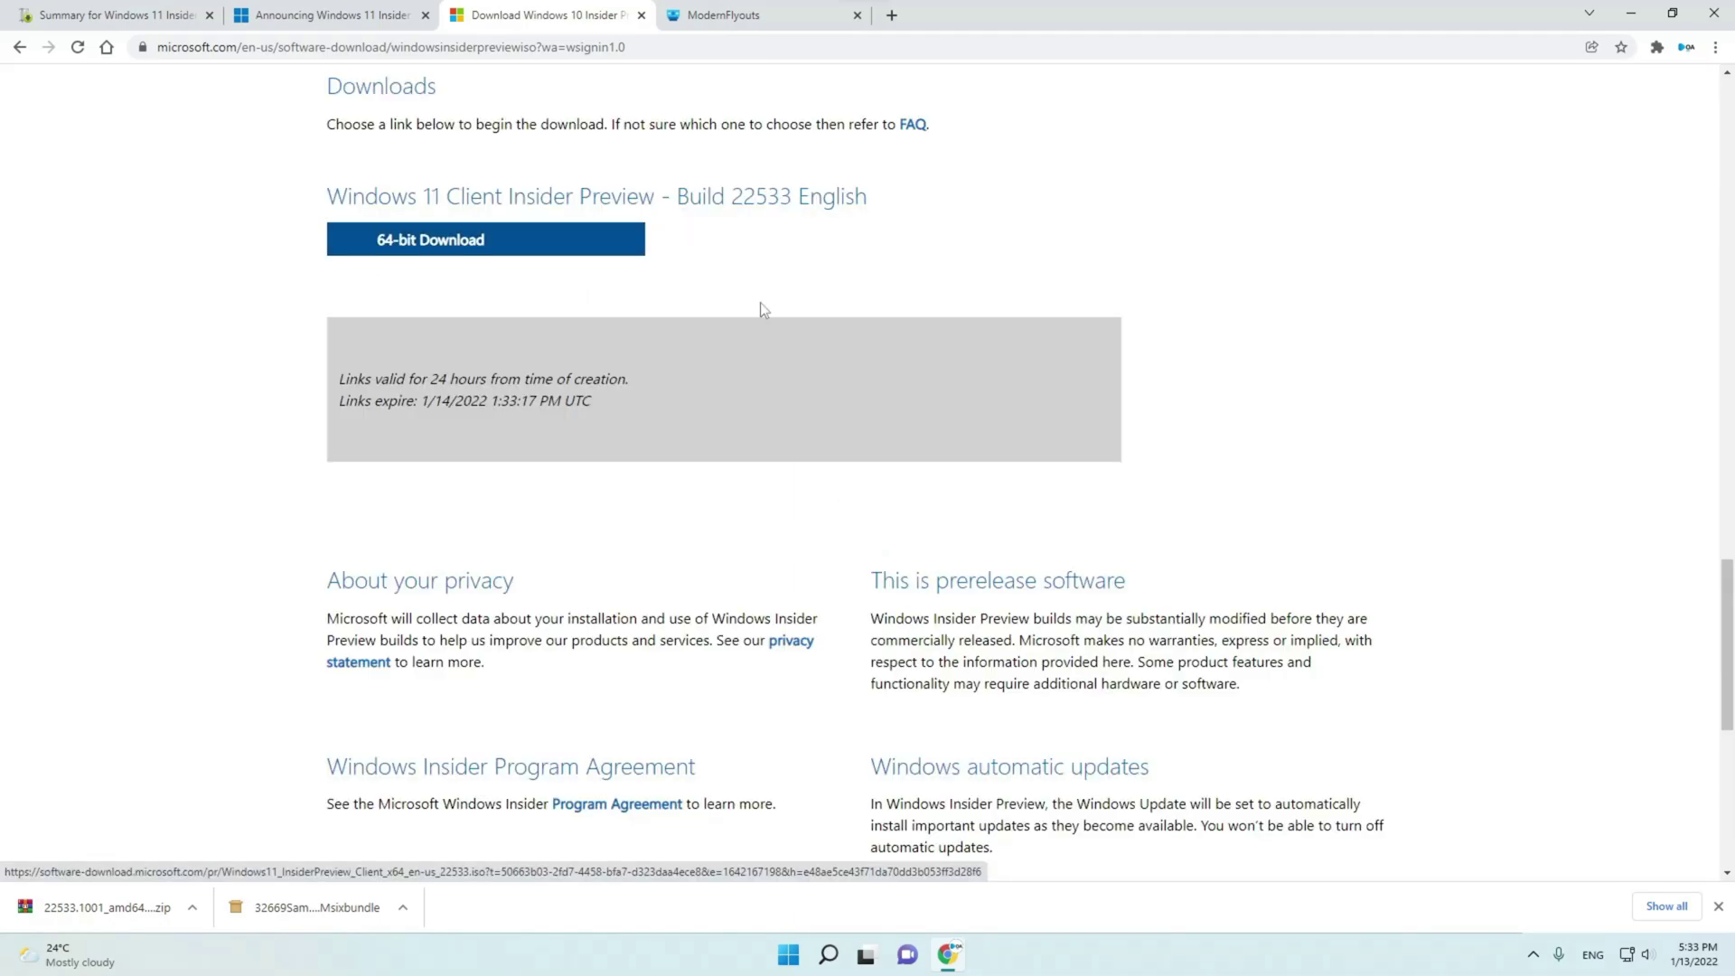
left_click_drag(1726, 678, 1730, 173)
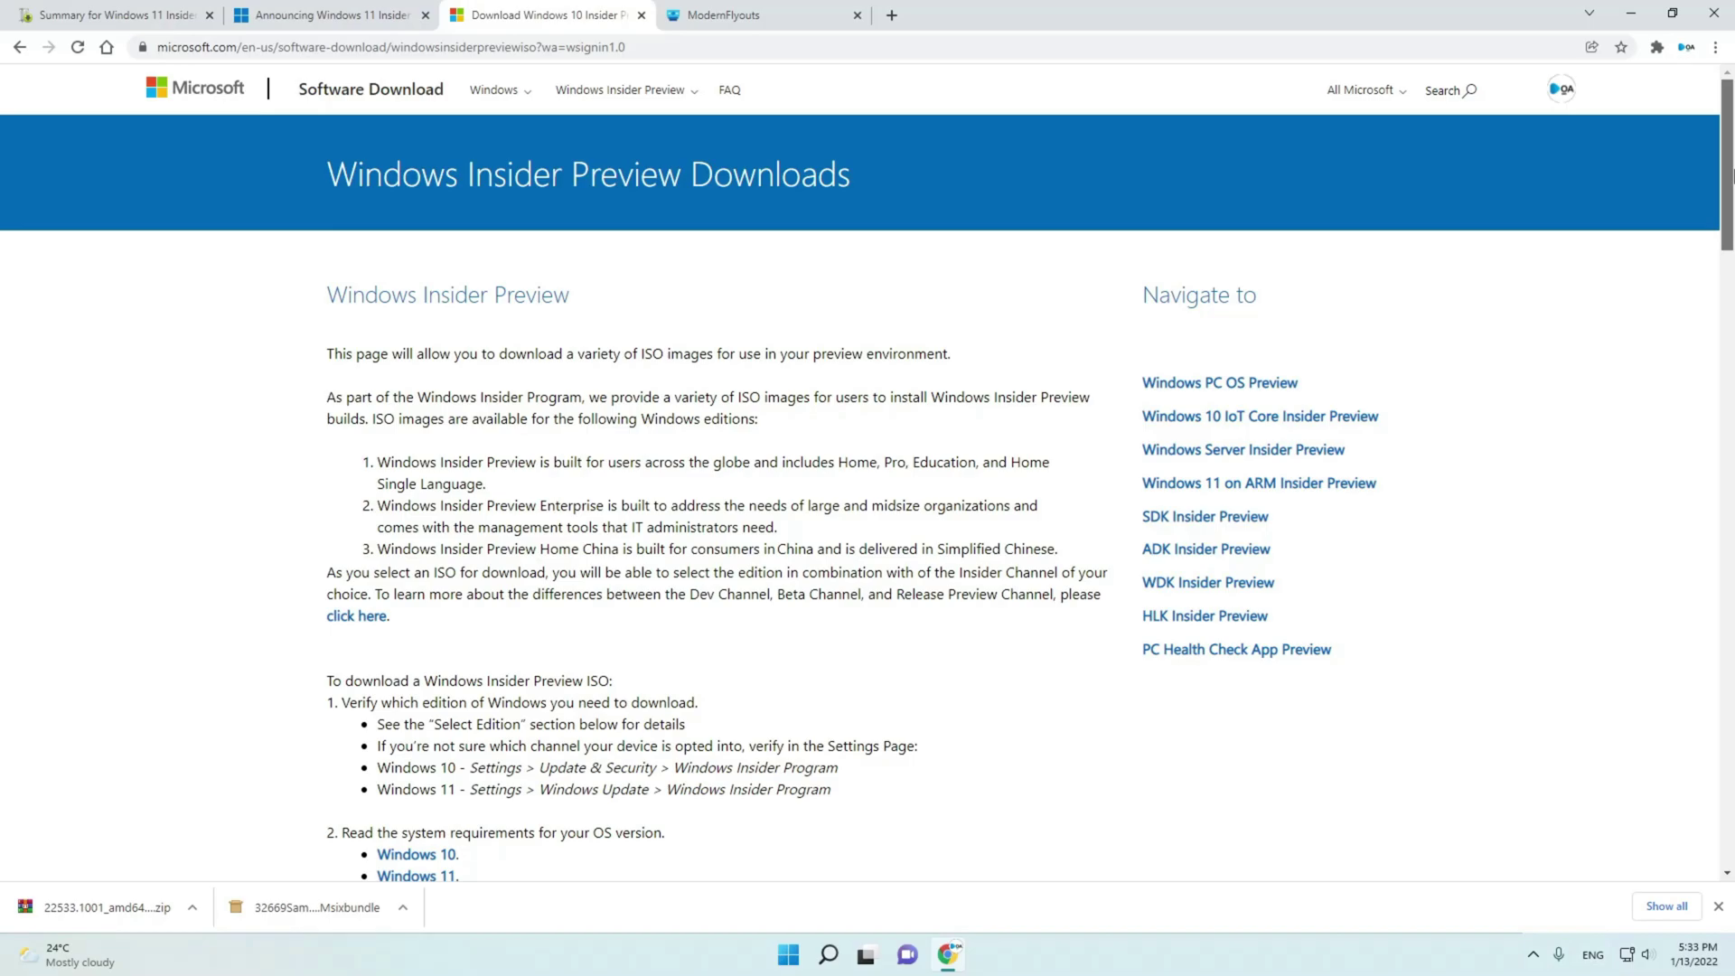
- Close the summary and announcement tabs, show the stock volume flyout, and reveal the desktop for the ModernFlyouts installer
left_click(209, 16)
left_click(209, 16)
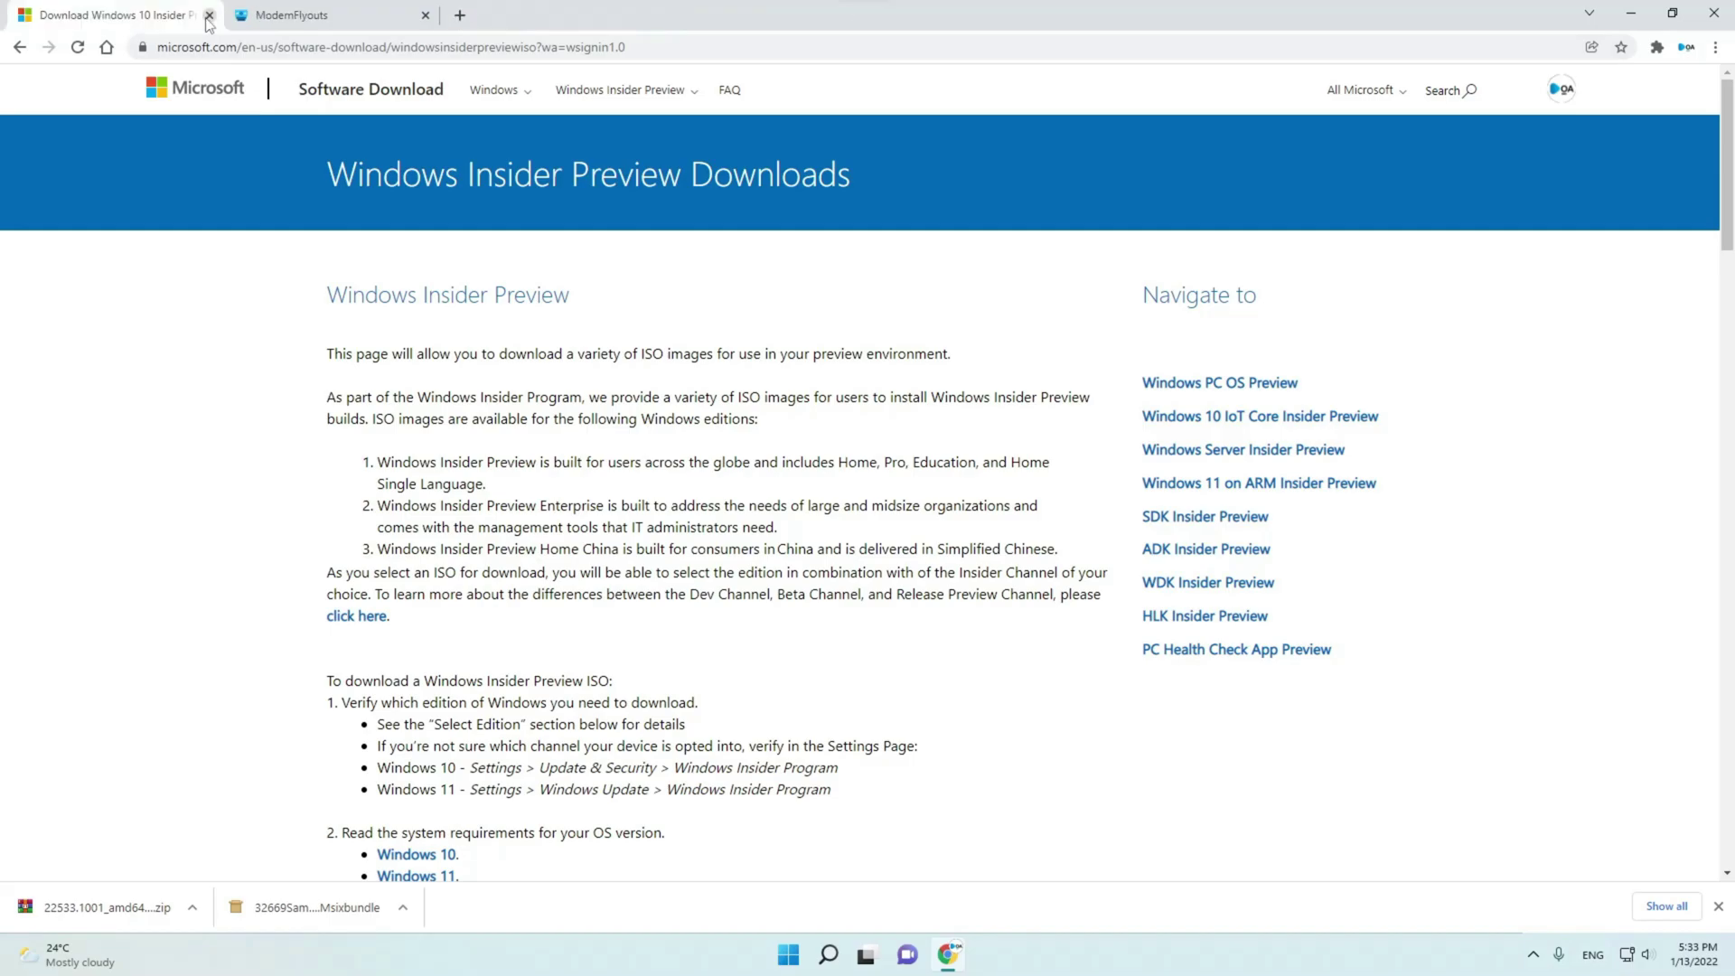
left_click(209, 16)
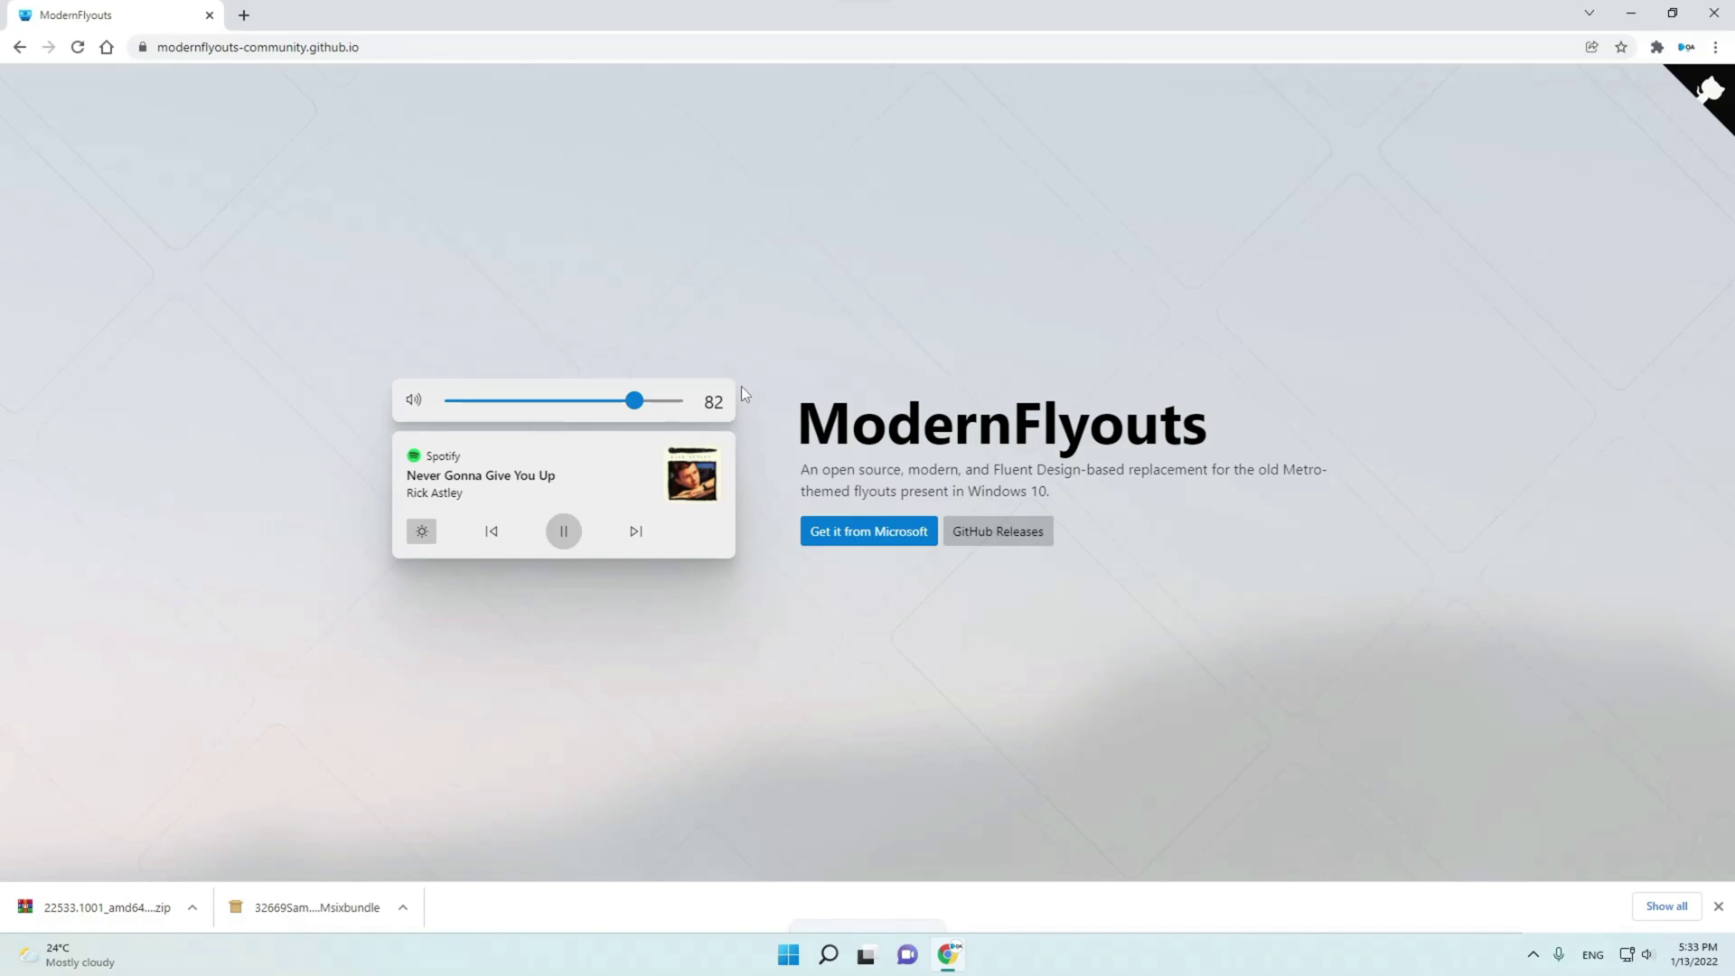
key("XF86AudioRaiseVolume")
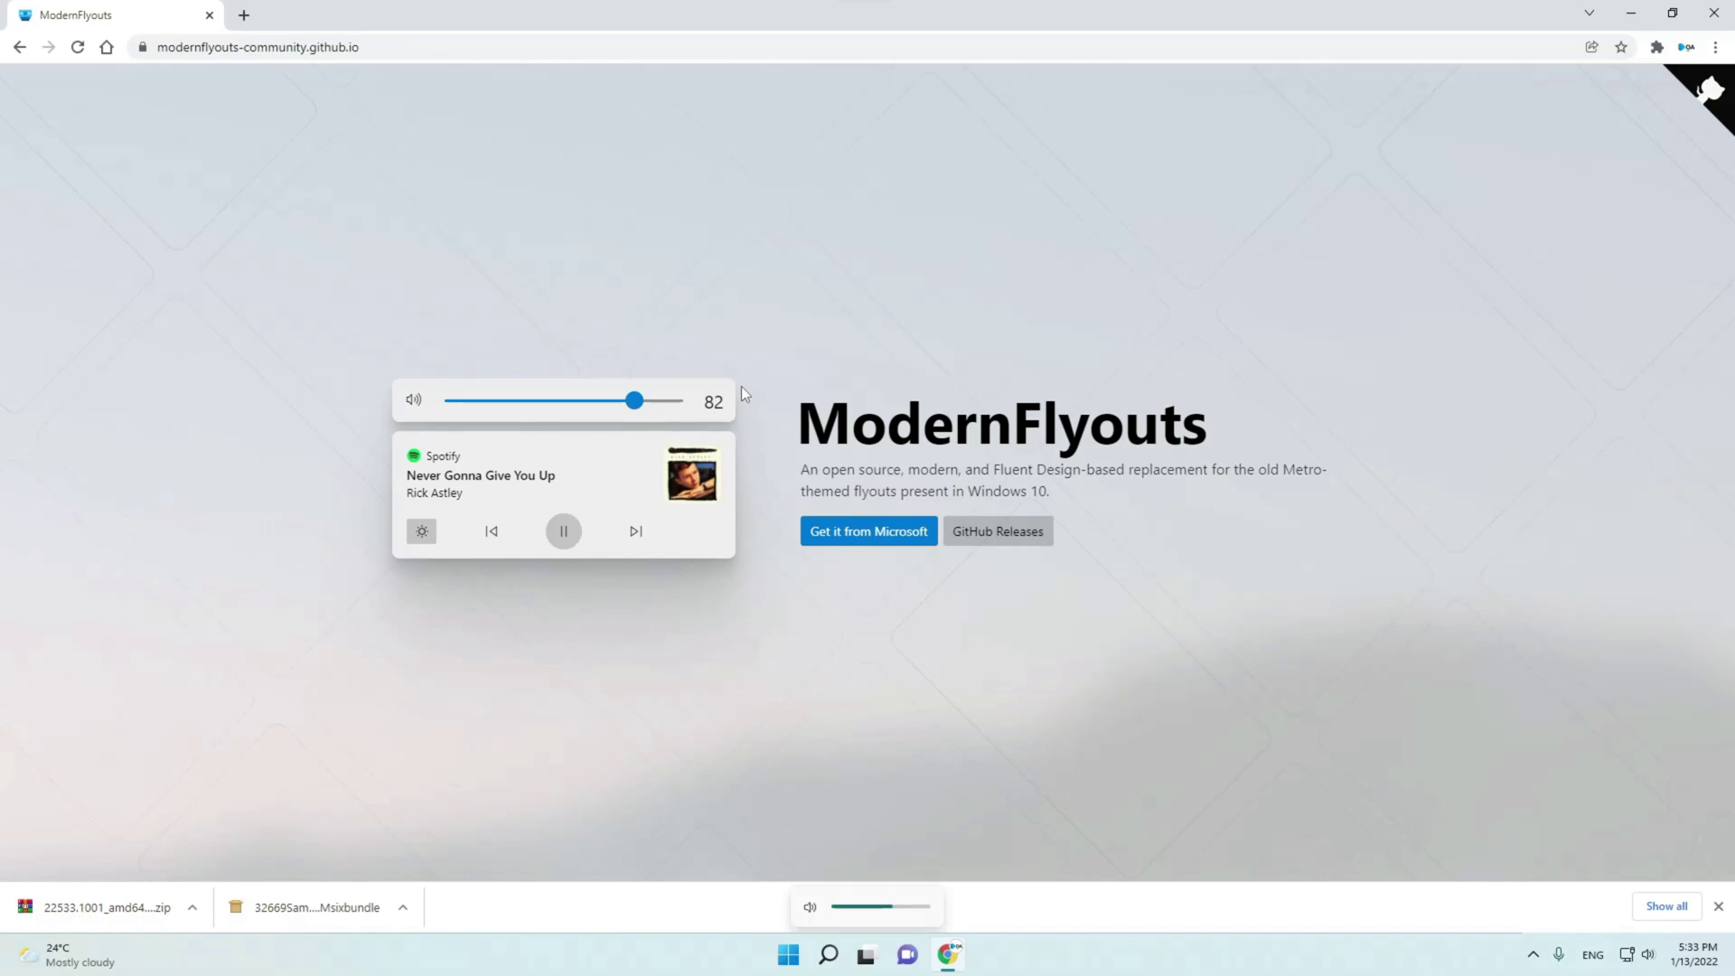
key("XF86AudioLowerVolume")
key("XF86AudioLowerVolume")
key("XF86AudioLowerVolume")
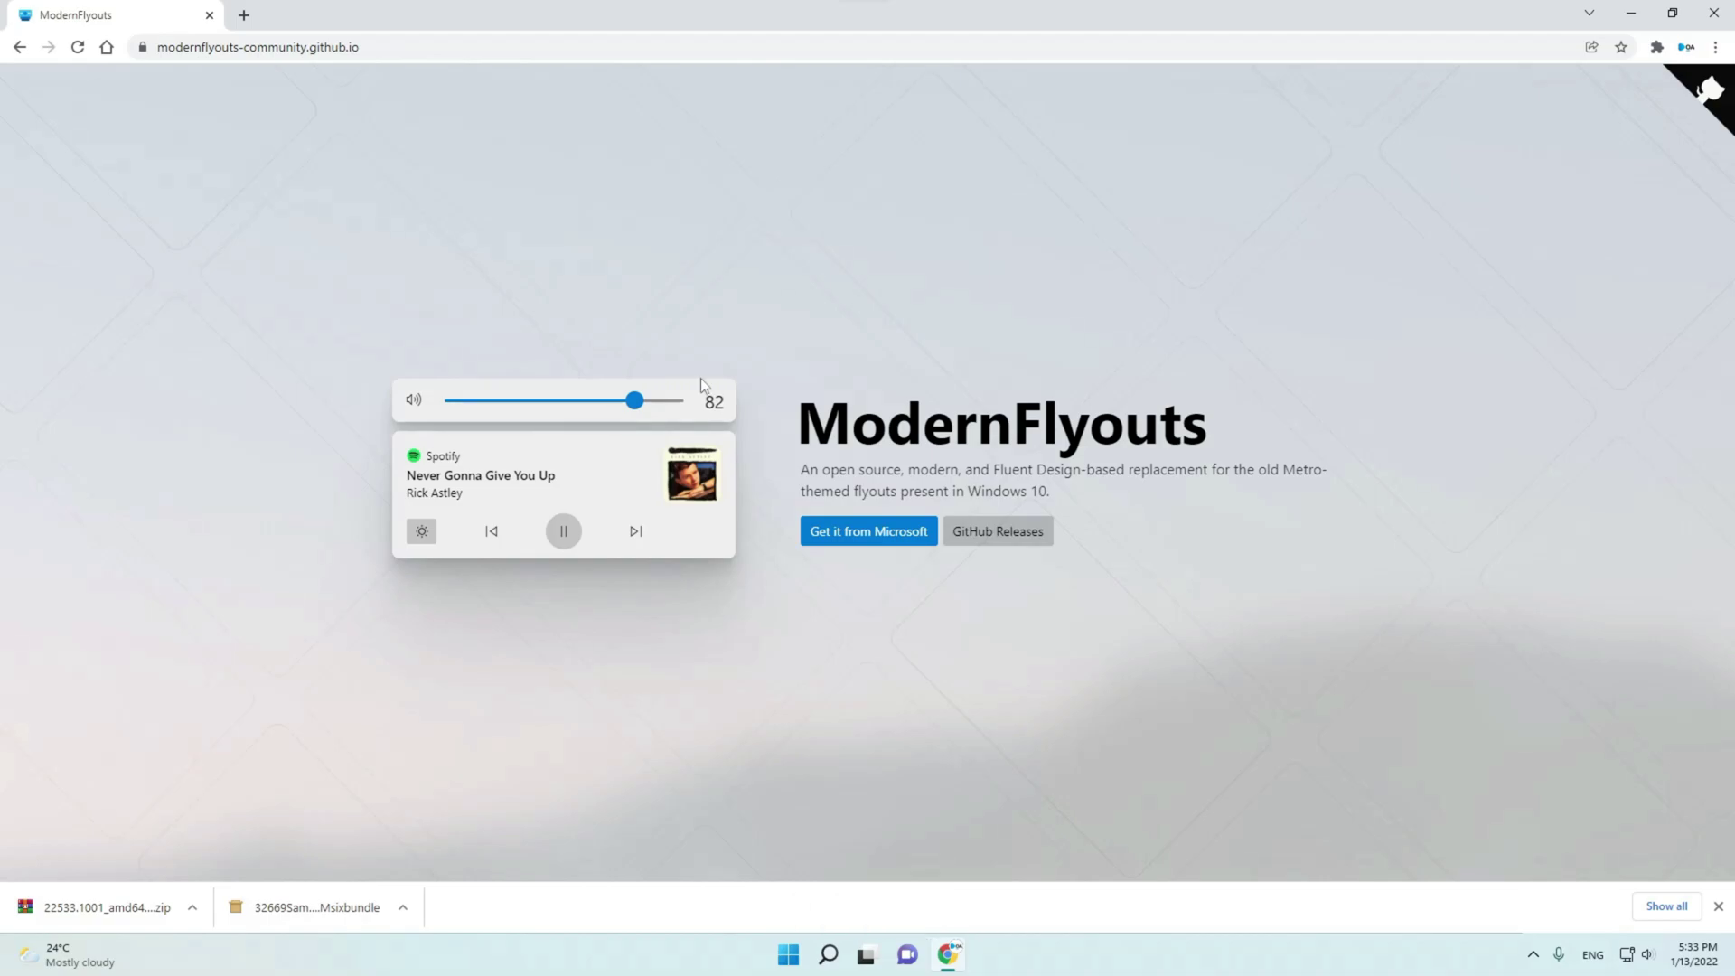
key("super+d")
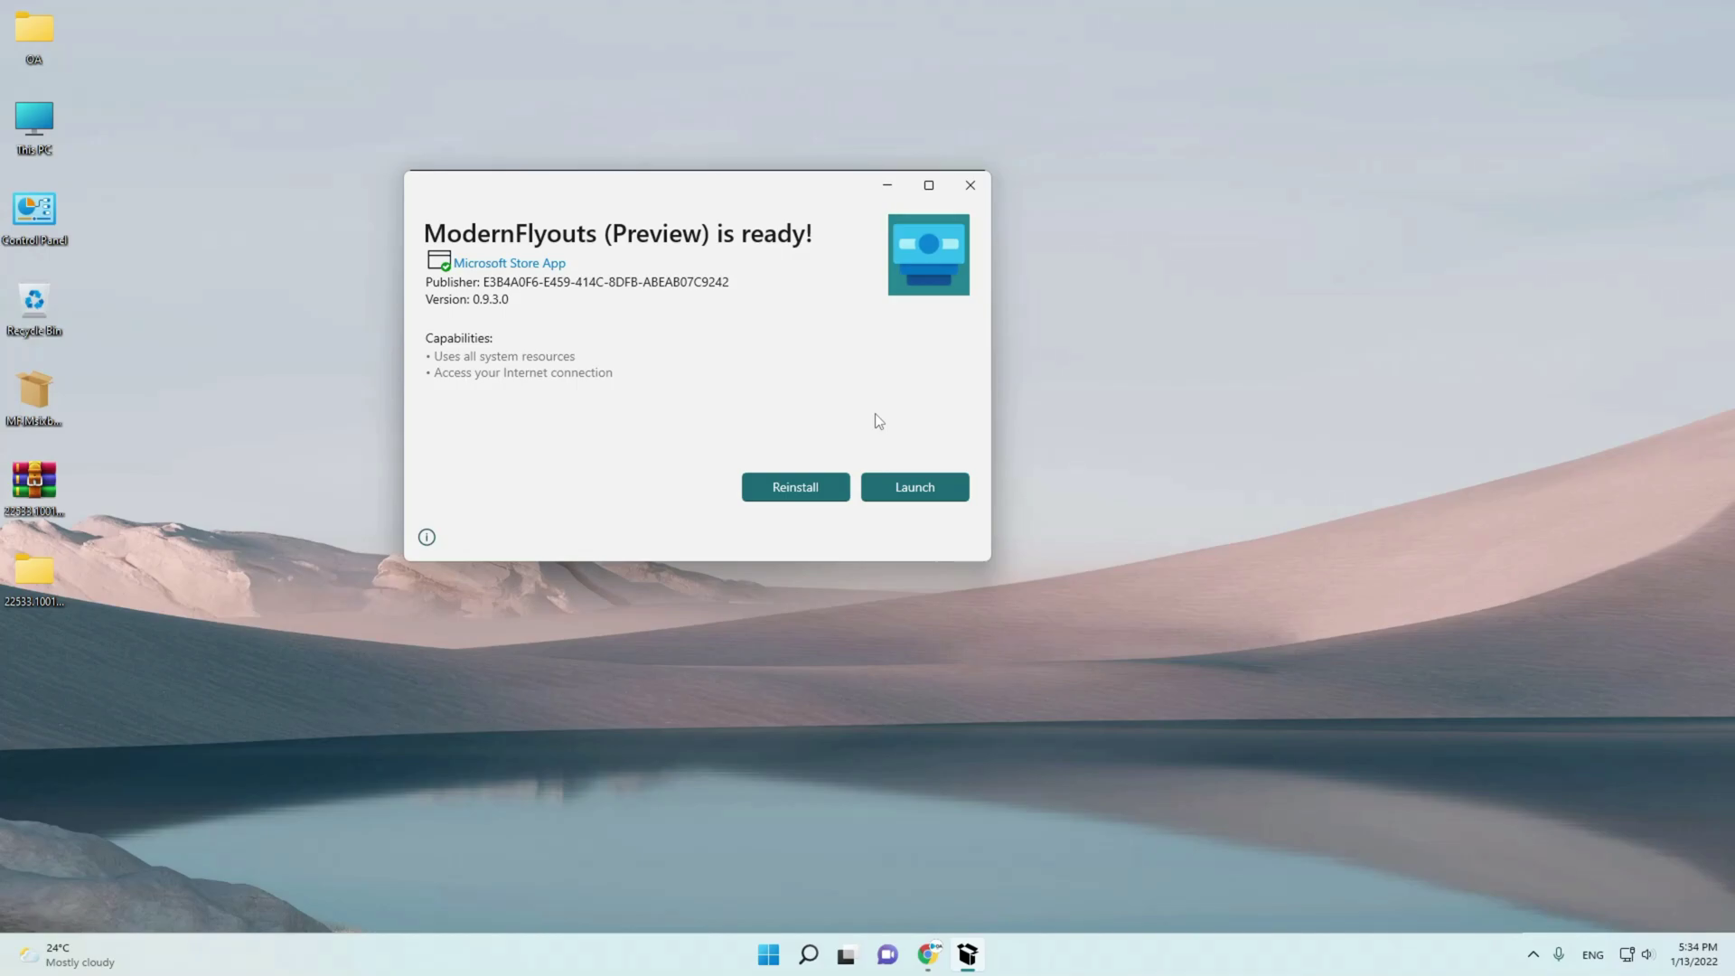
- Launch ModernFlyouts from the installer and test its new volume flyout with the volume keys
left_click(915, 487)
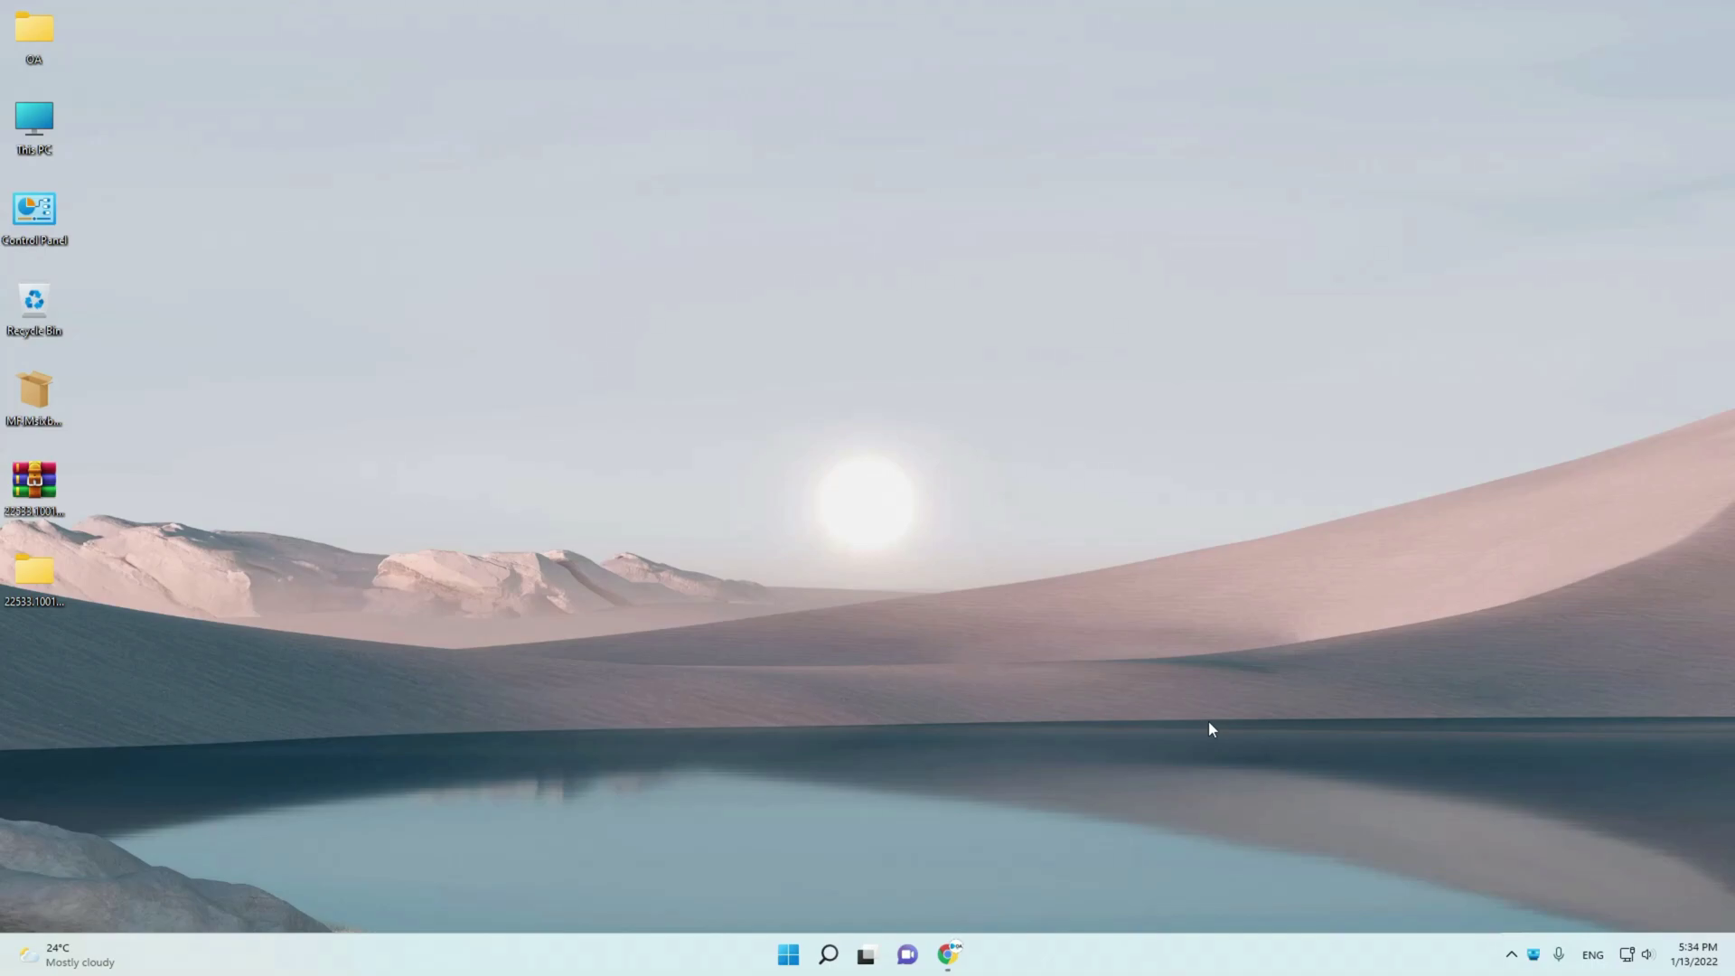
key("XF86AudioRaiseVolume")
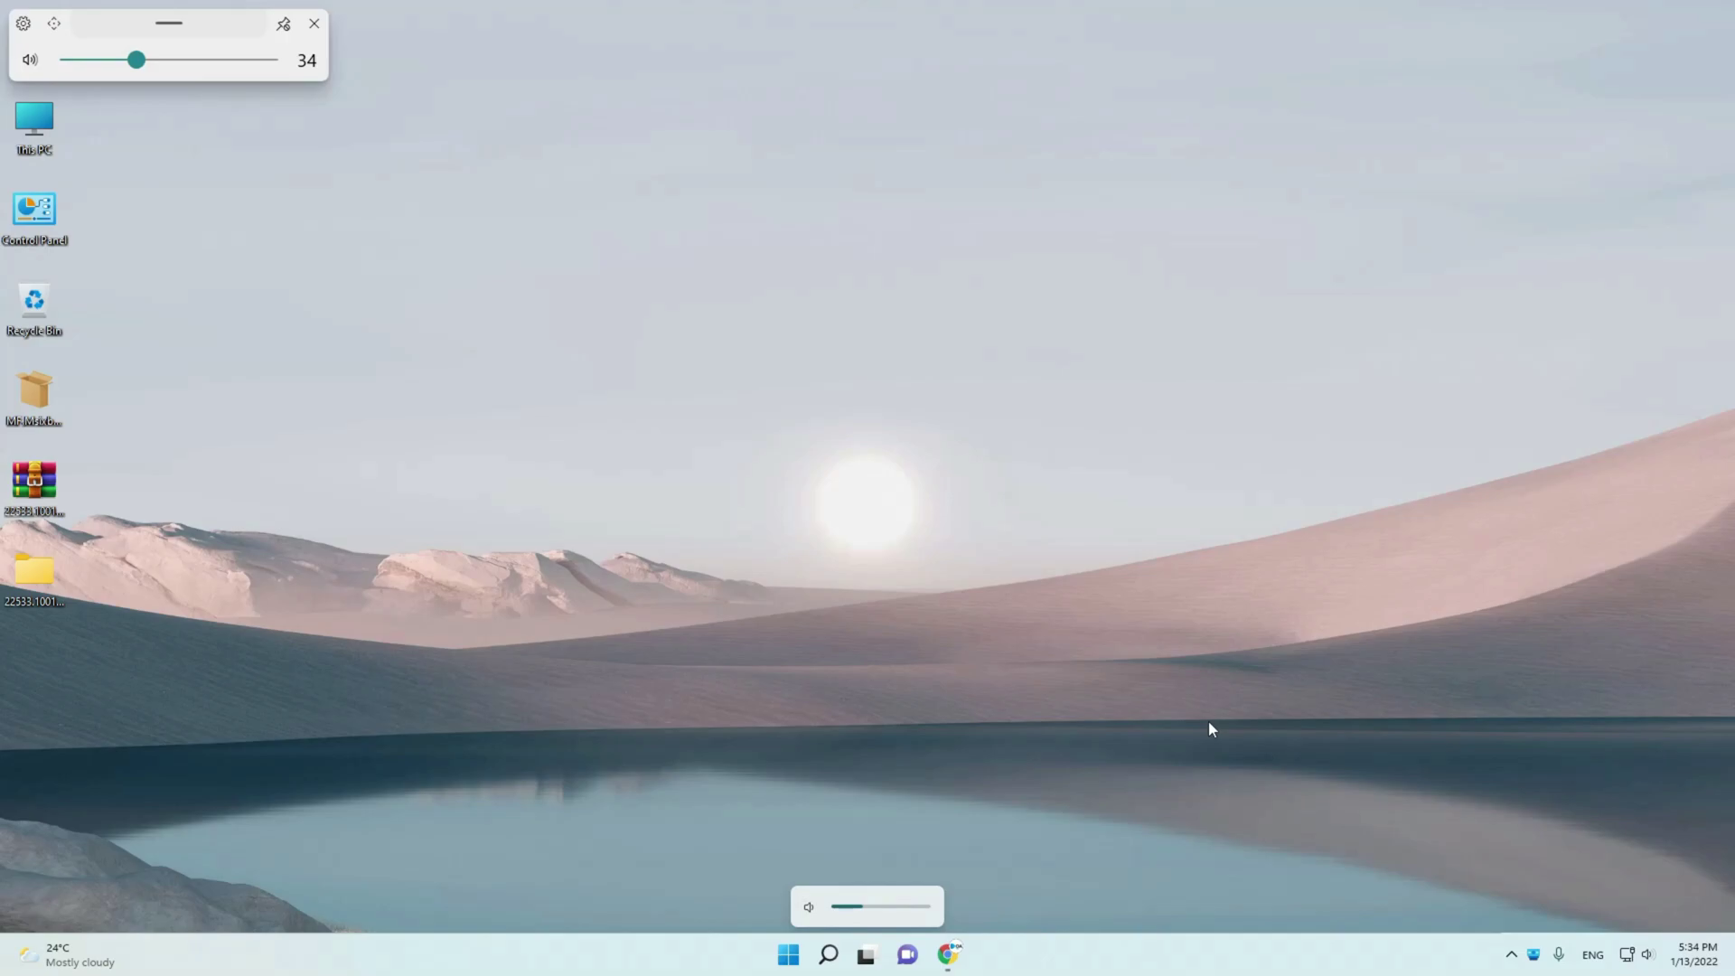
key("XF86AudioRaiseVolume")
key("XF86AudioRaiseVolume")
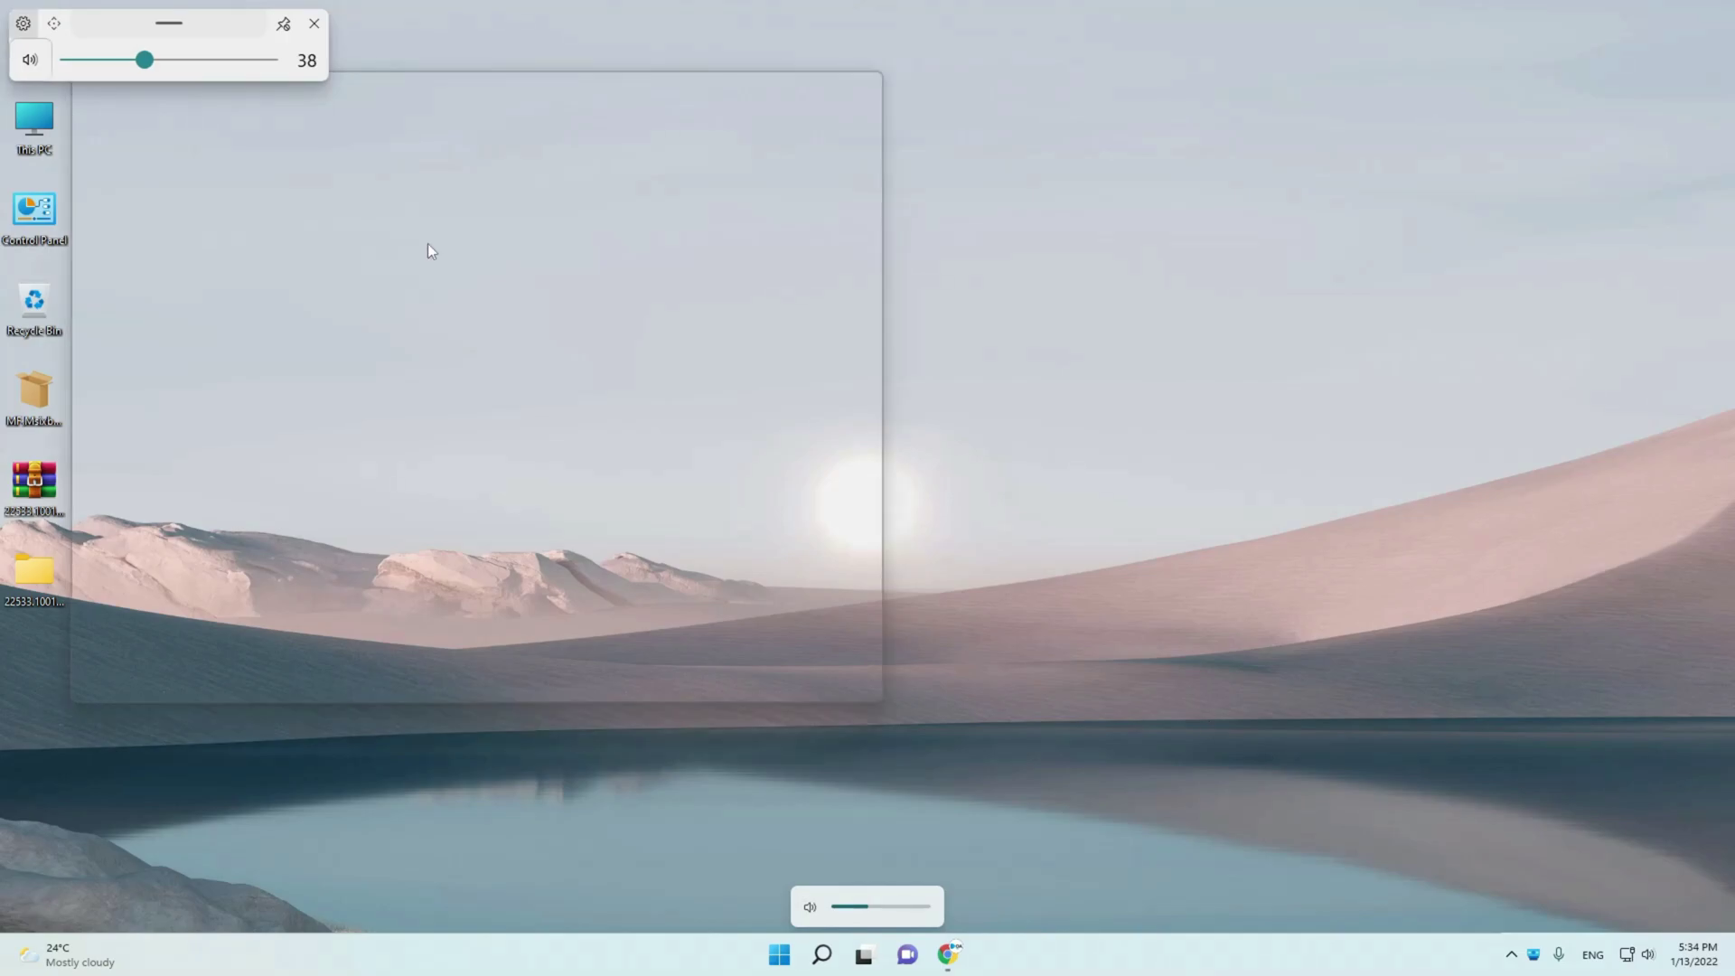
key("XF86AudioLowerVolume")
key("XF86AudioLowerVolume")
key("XF86AudioLowerVolume")
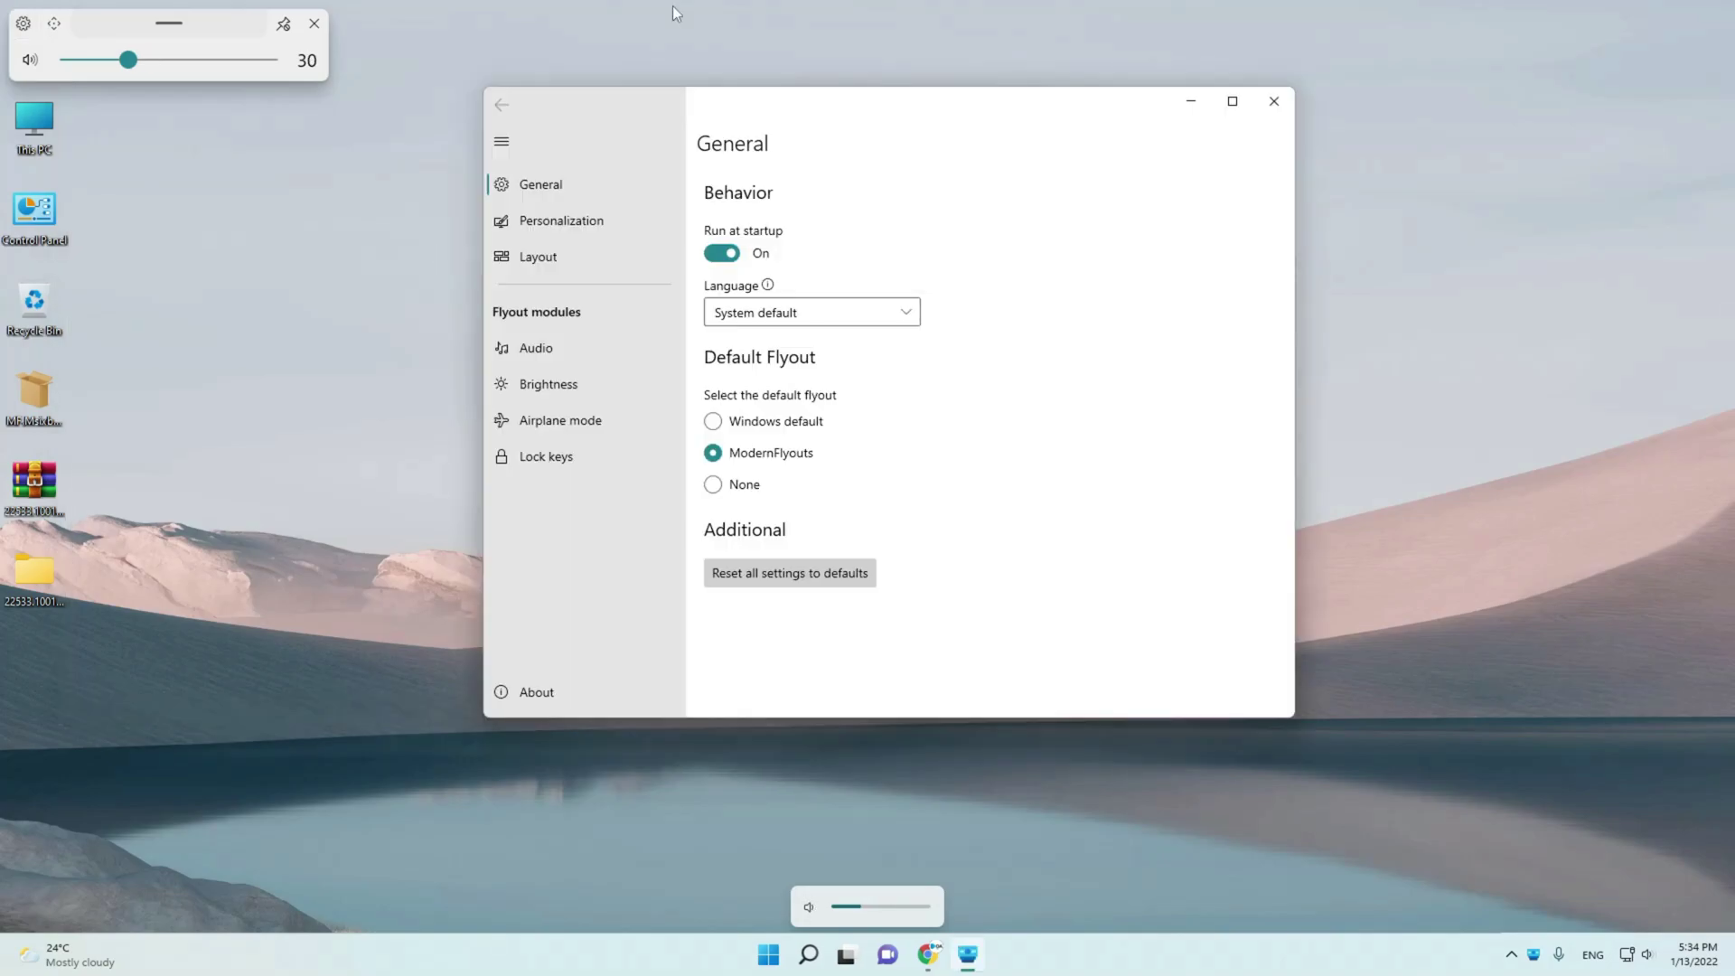
- Try Windows default and None as the default flyout, then restore ModernFlyouts and verify its flyout appears
key("XF86AudioRaiseVolume")
key("XF86AudioRaiseVolume")
key("XF86AudioRaiseVolume")
left_click(730, 426)
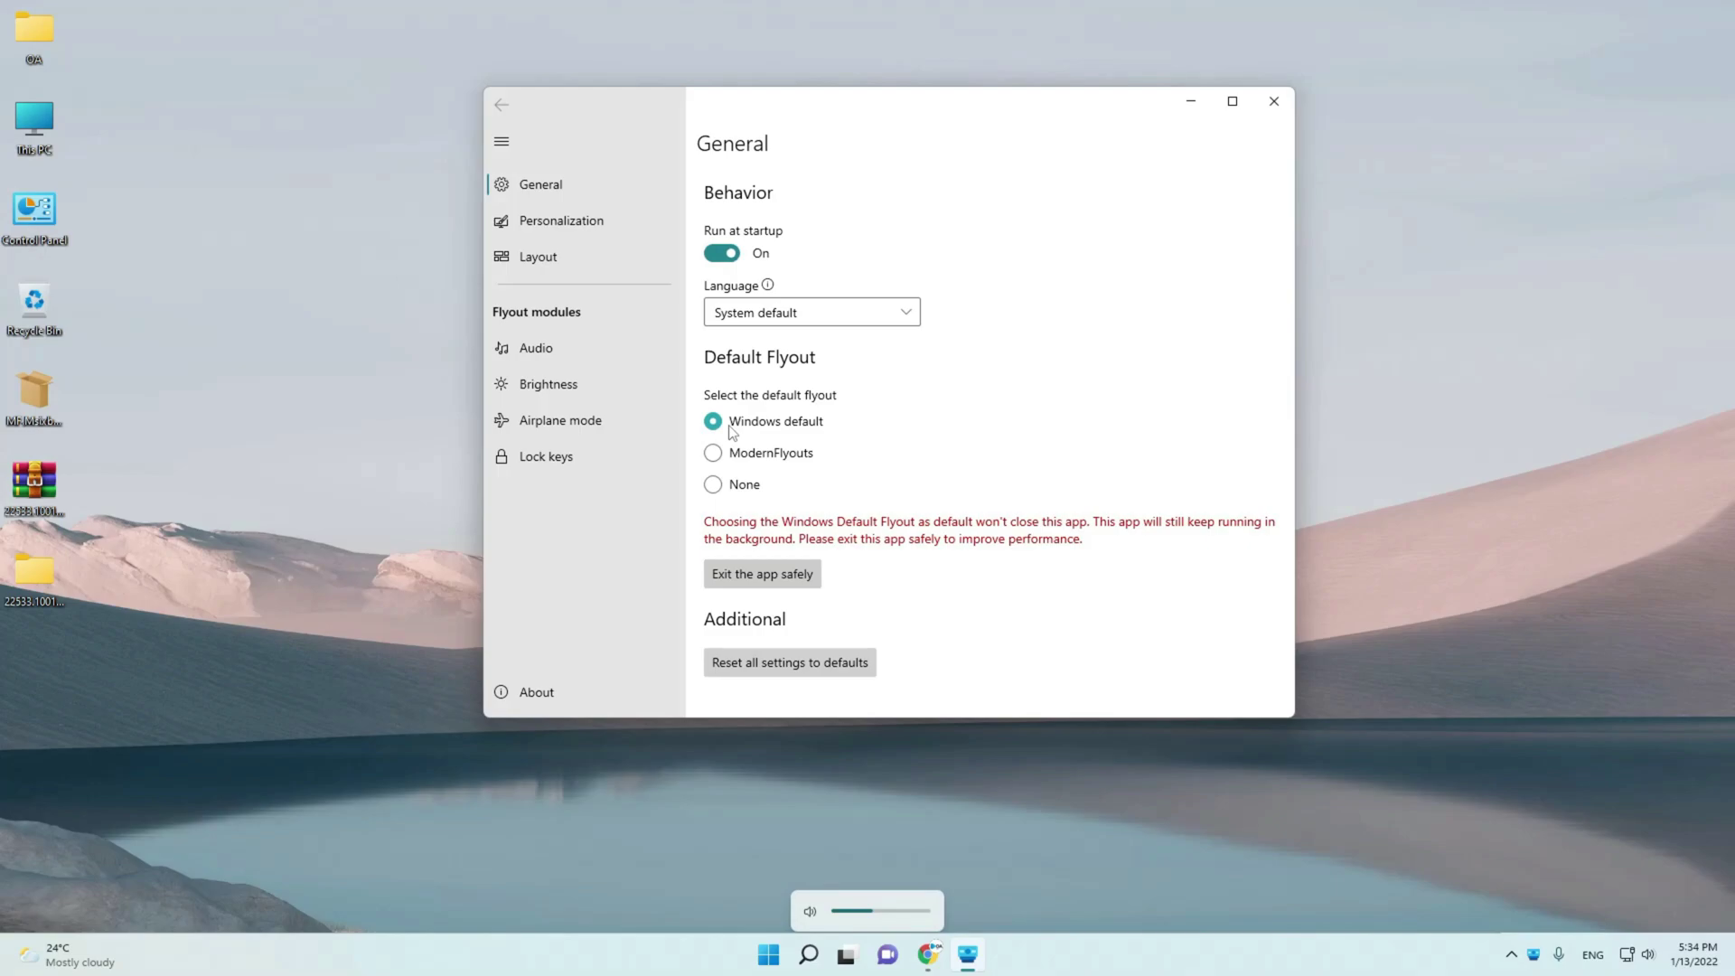
left_click(719, 485)
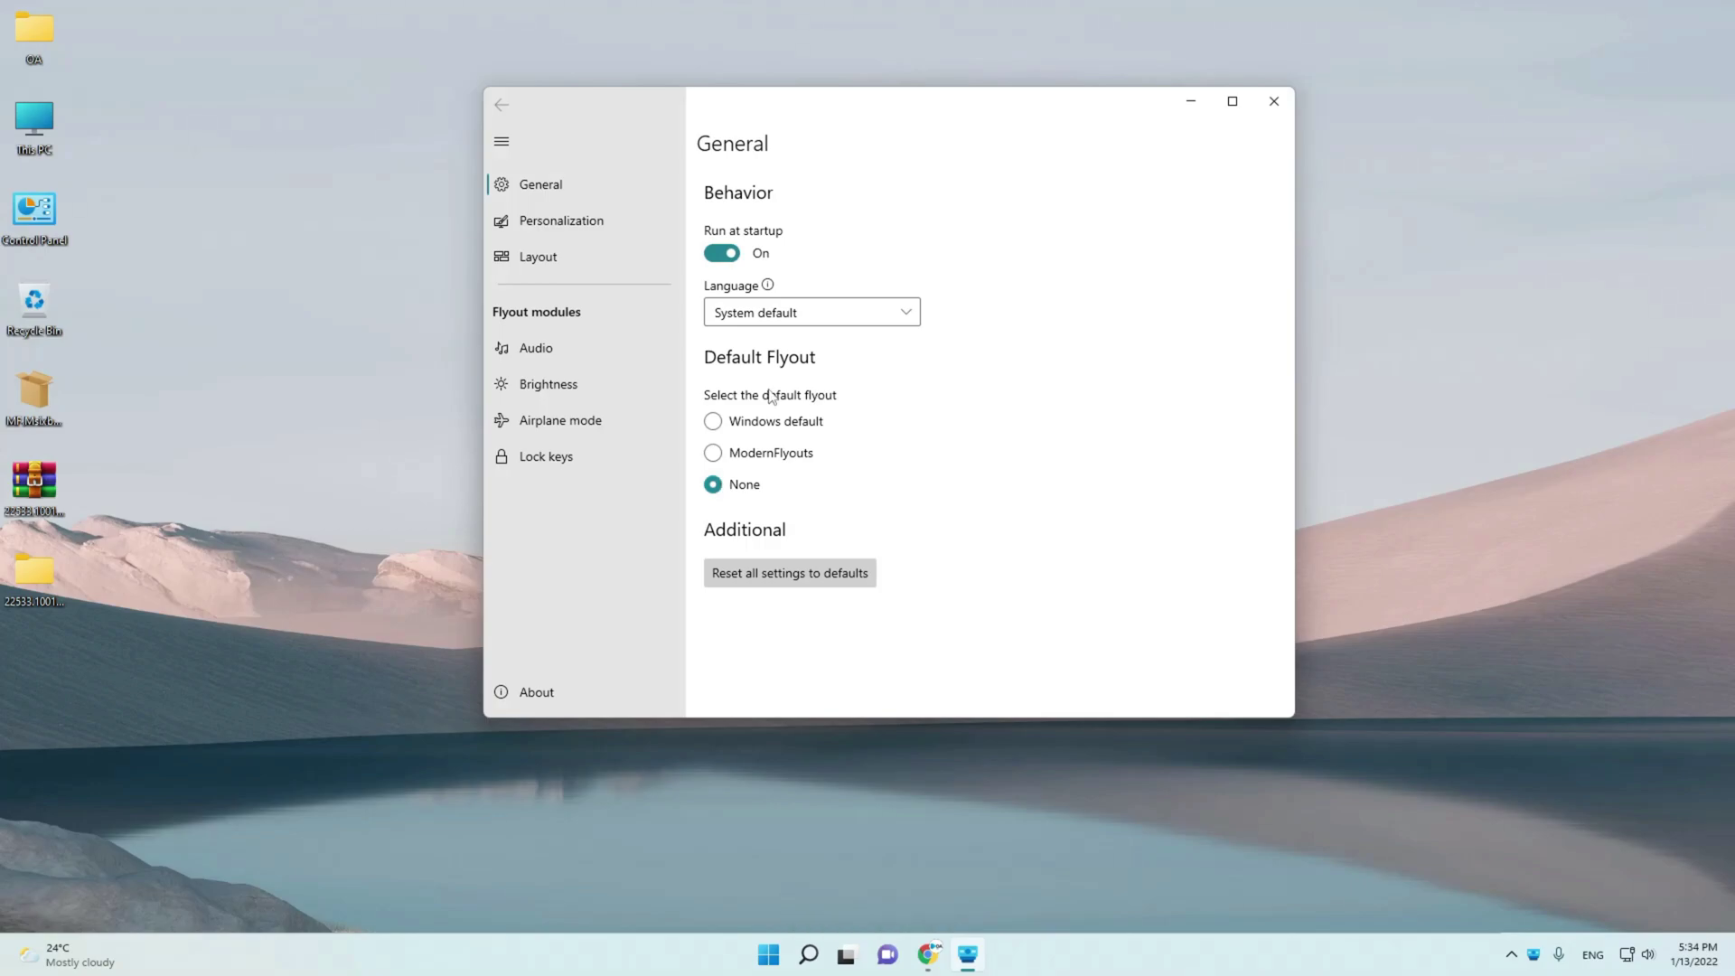
left_click(766, 453)
key("XF86AudioRaiseVolume")
- Visit the Personalization page, return to General and preview the volume flyout again
left_click(559, 228)
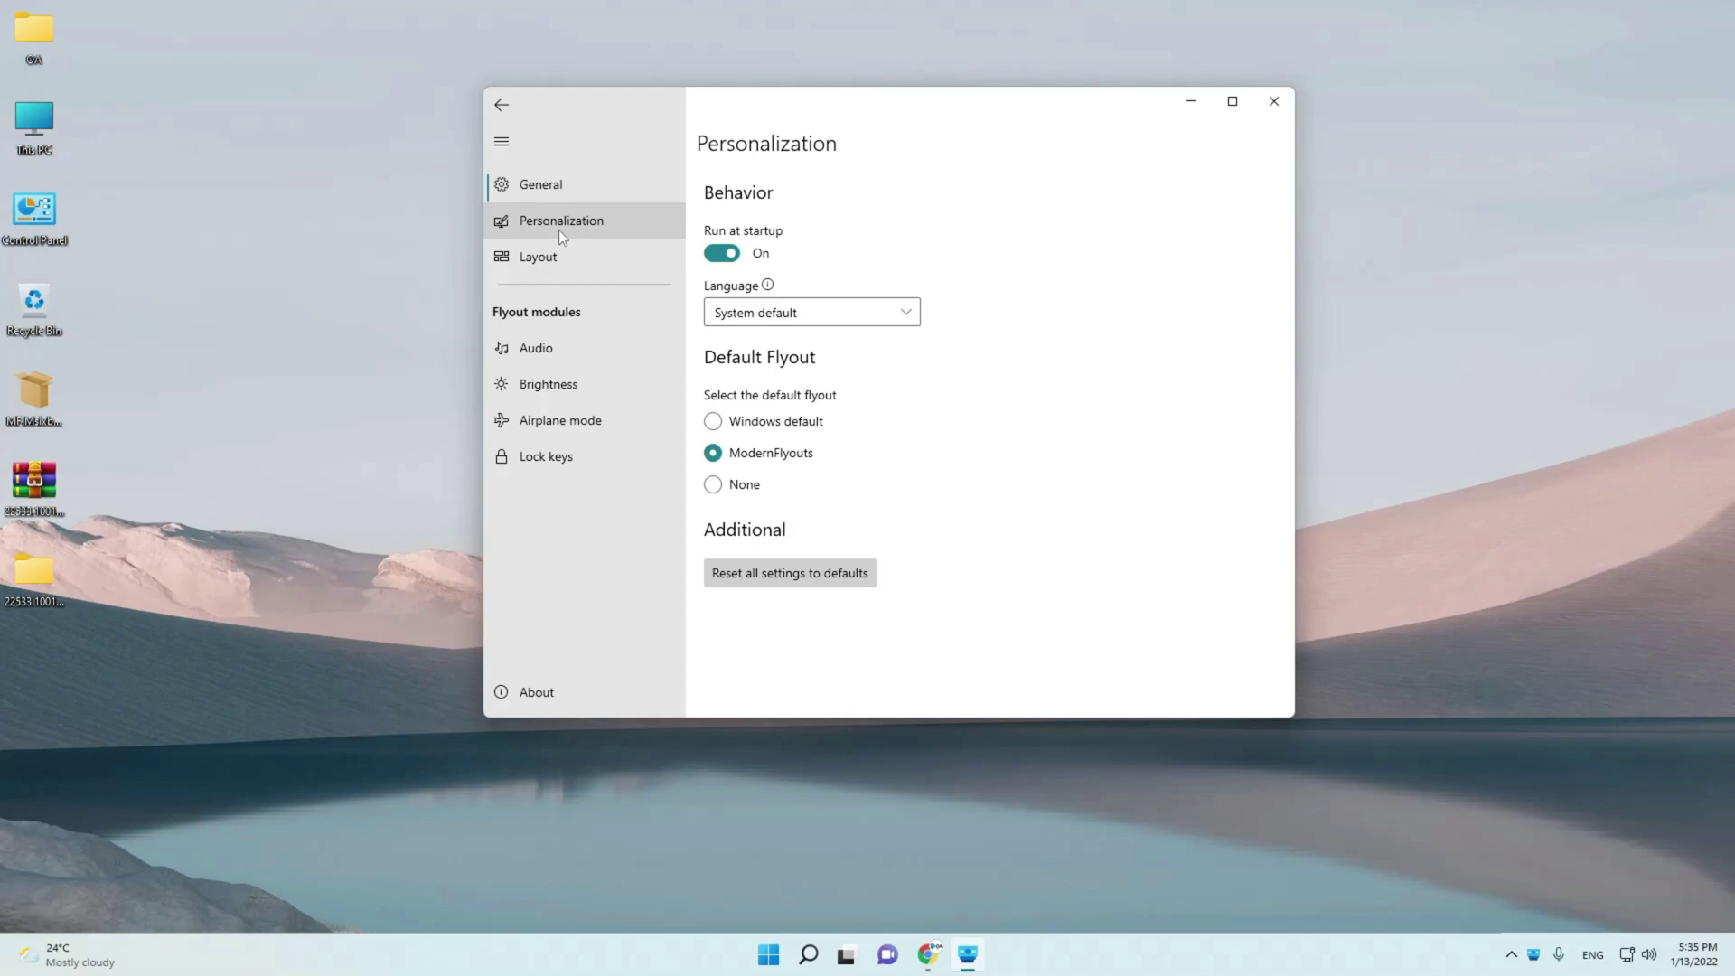
left_click(546, 187)
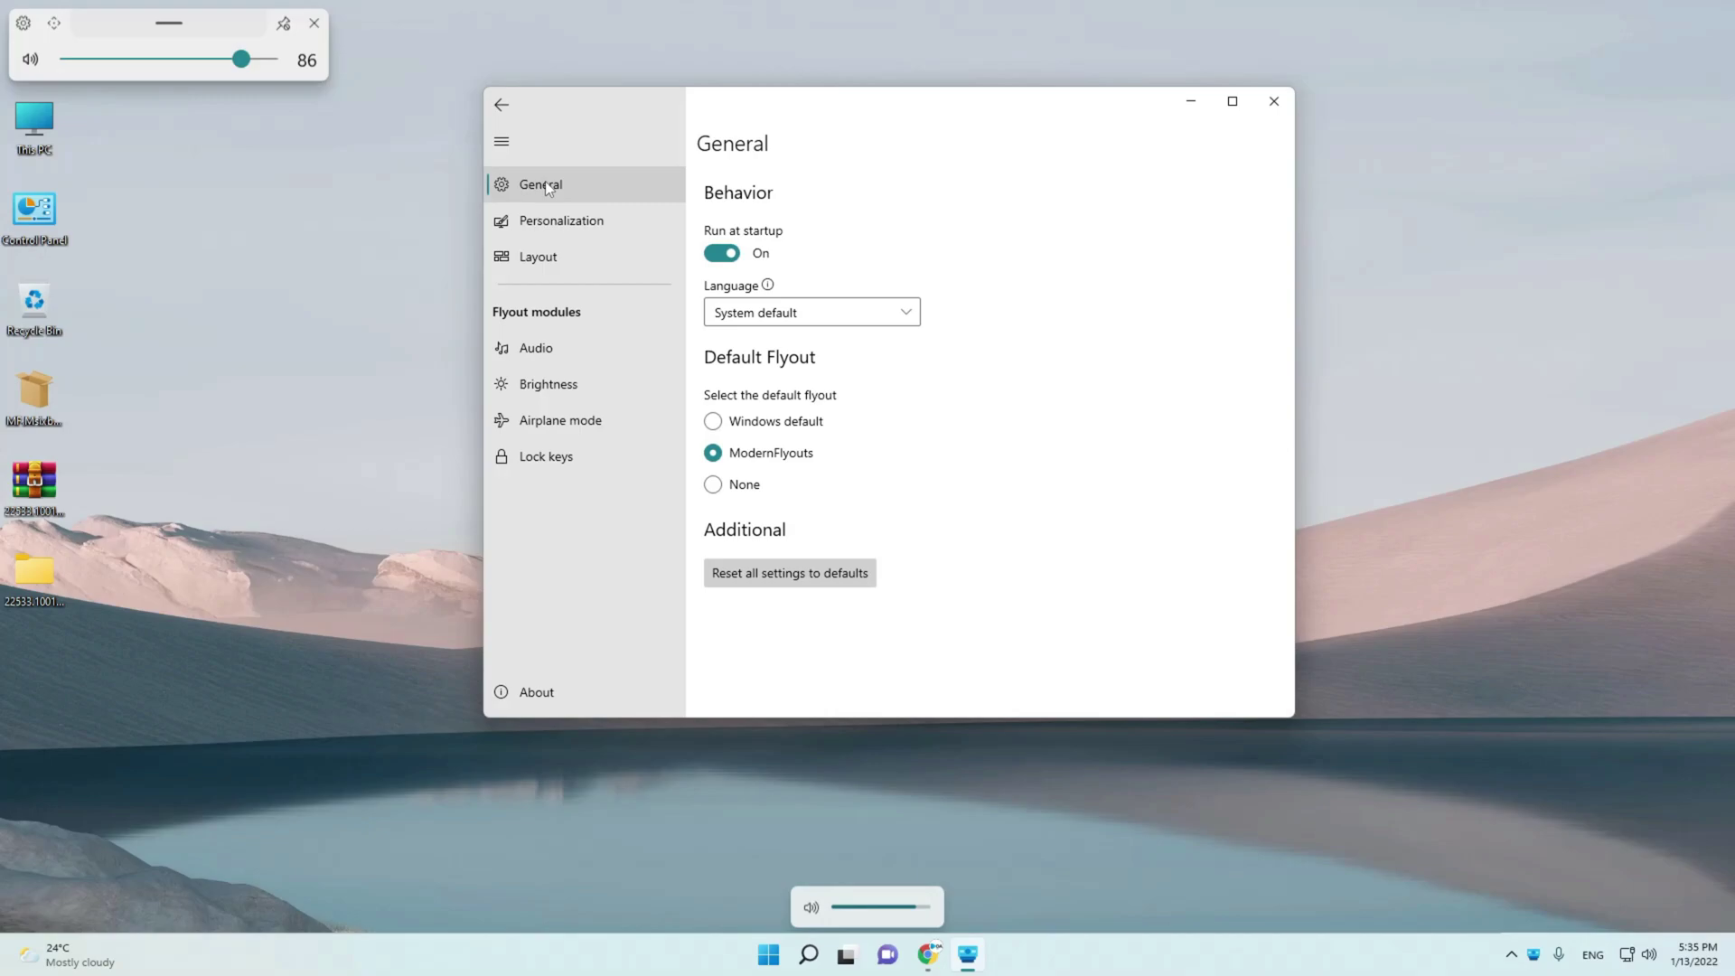
key("XF86AudioRaiseVolume")
key("XF86AudioRaiseVolume")
key("XF86AudioRaiseVolume")
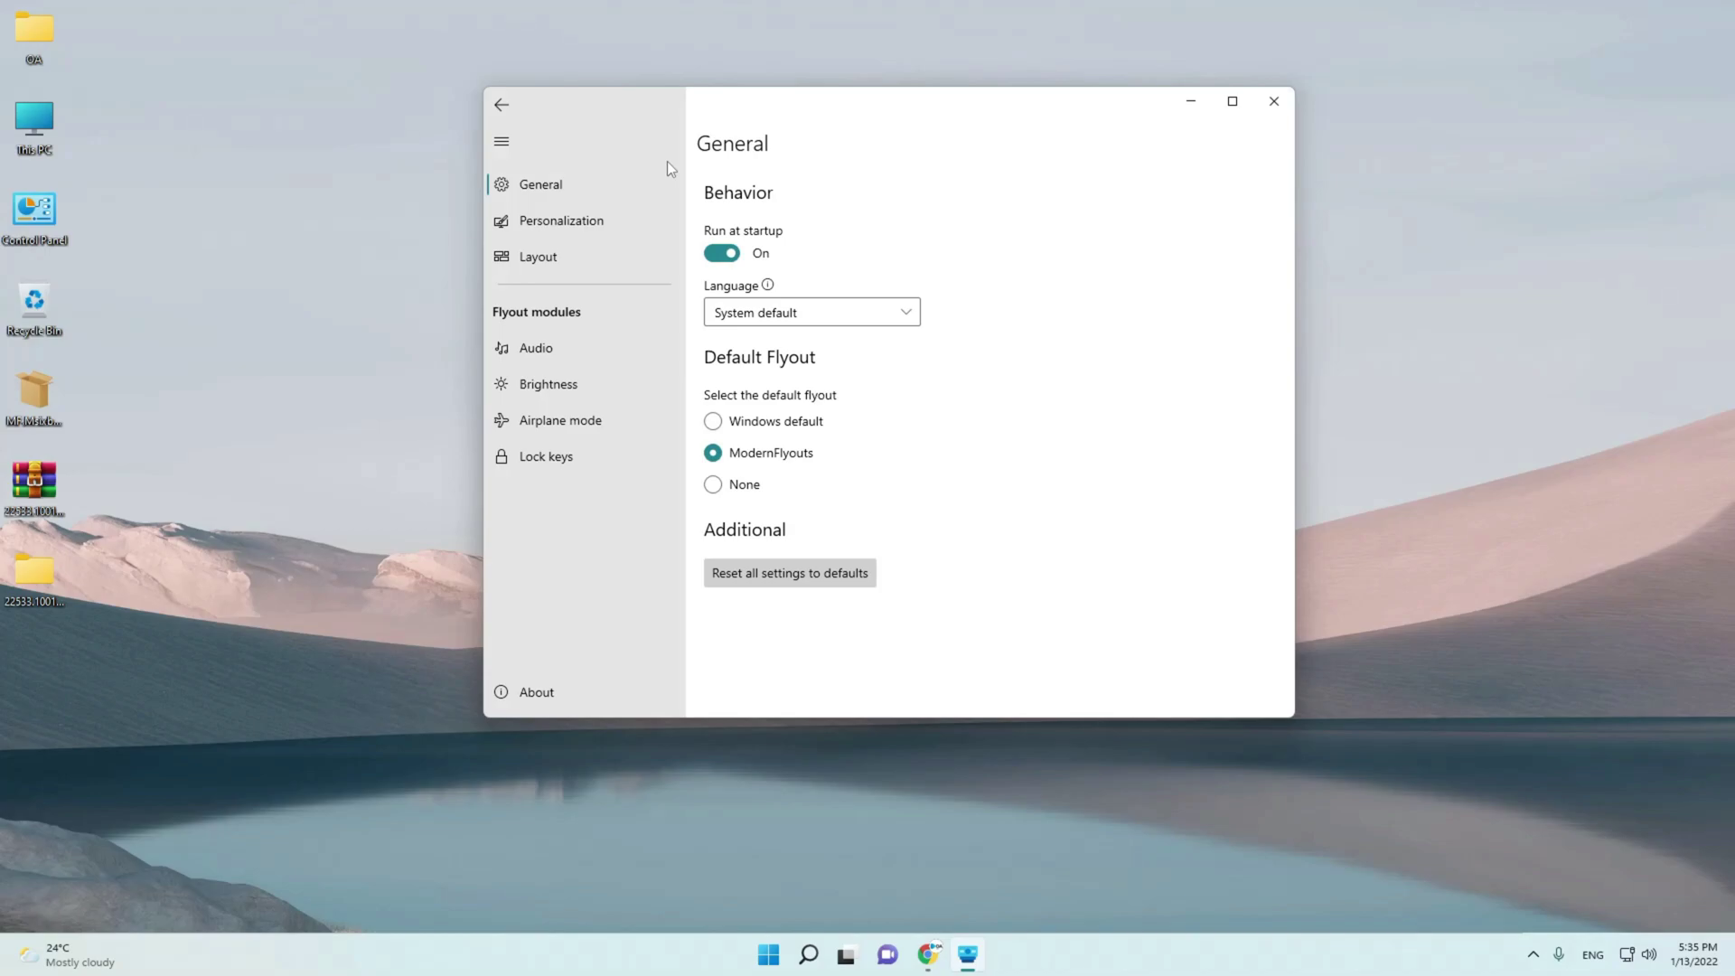
key("XF86AudioRaiseVolume")
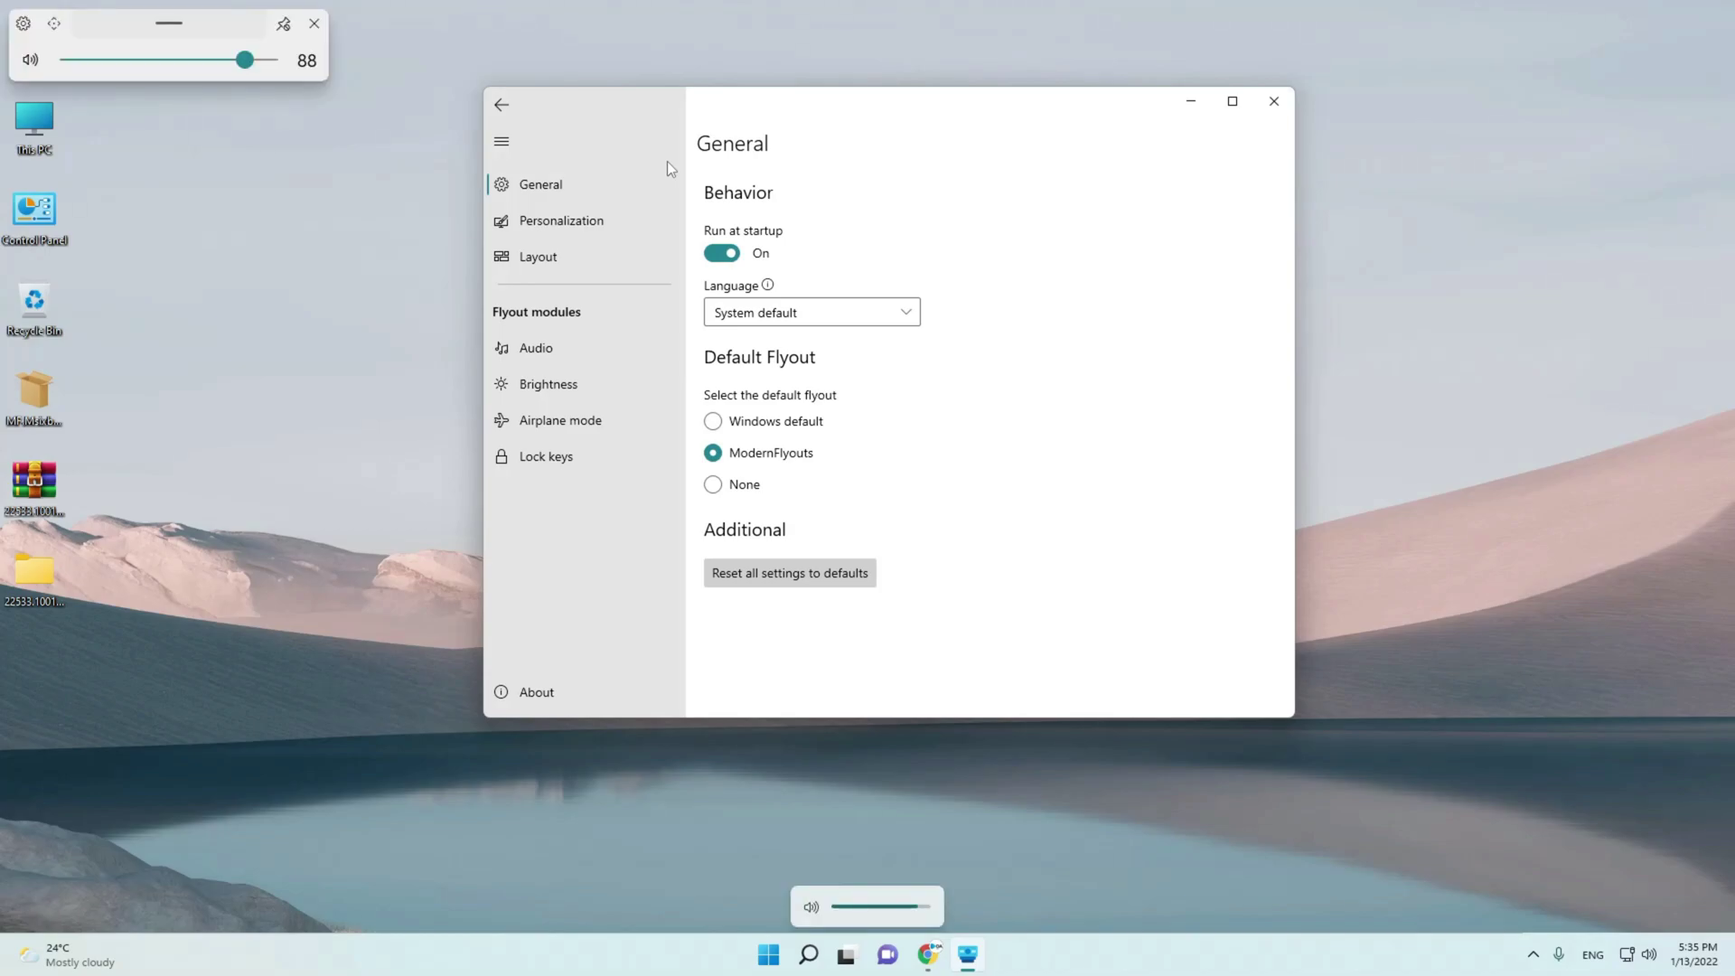
- Browse the Personalization and Brightness module pages, then close the ModernFlyouts settings window
left_click(561, 219)
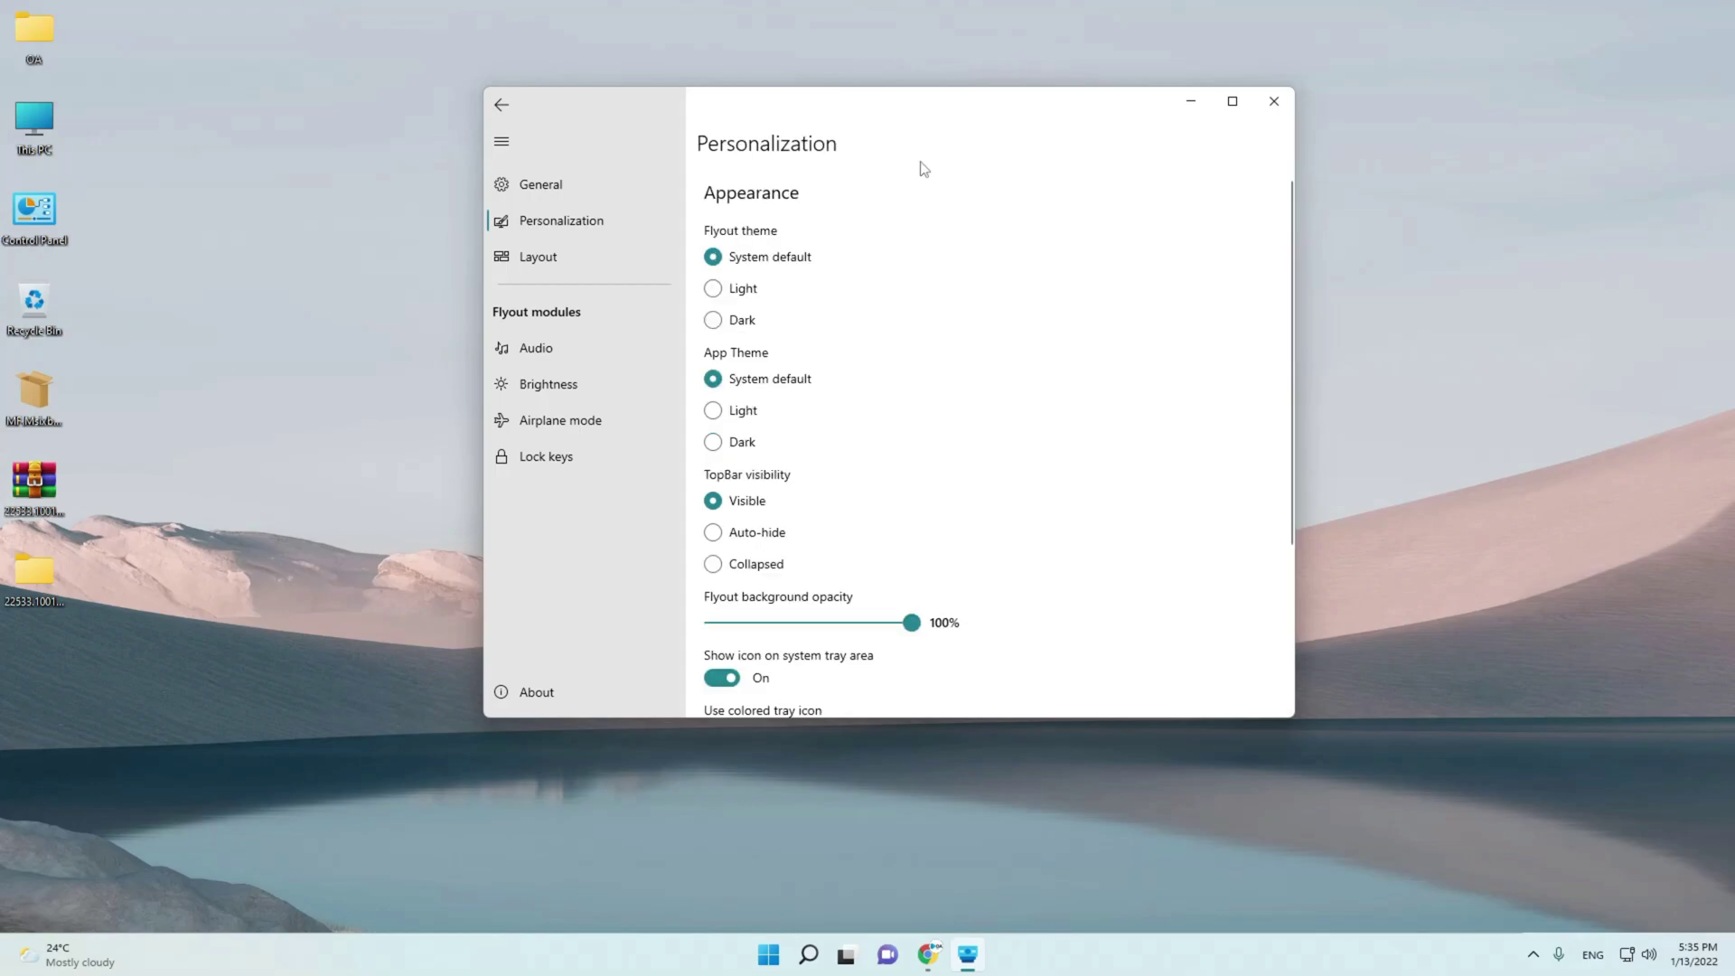
scroll(922, 169, "down", 2)
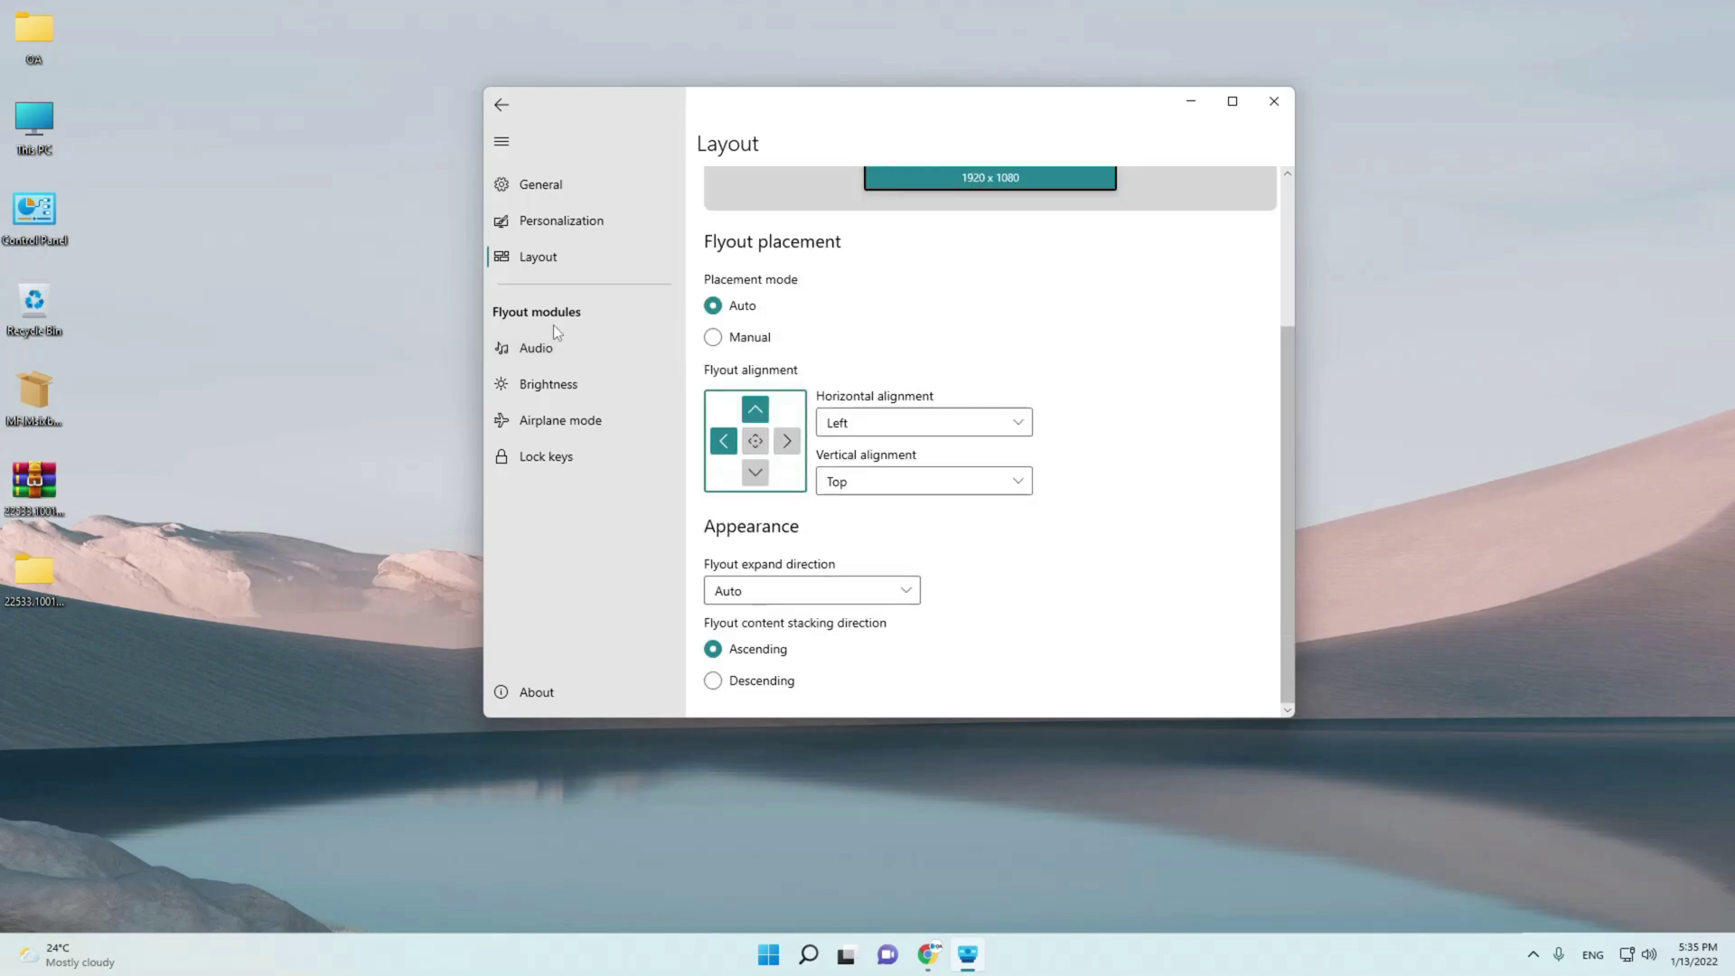
left_click(548, 383)
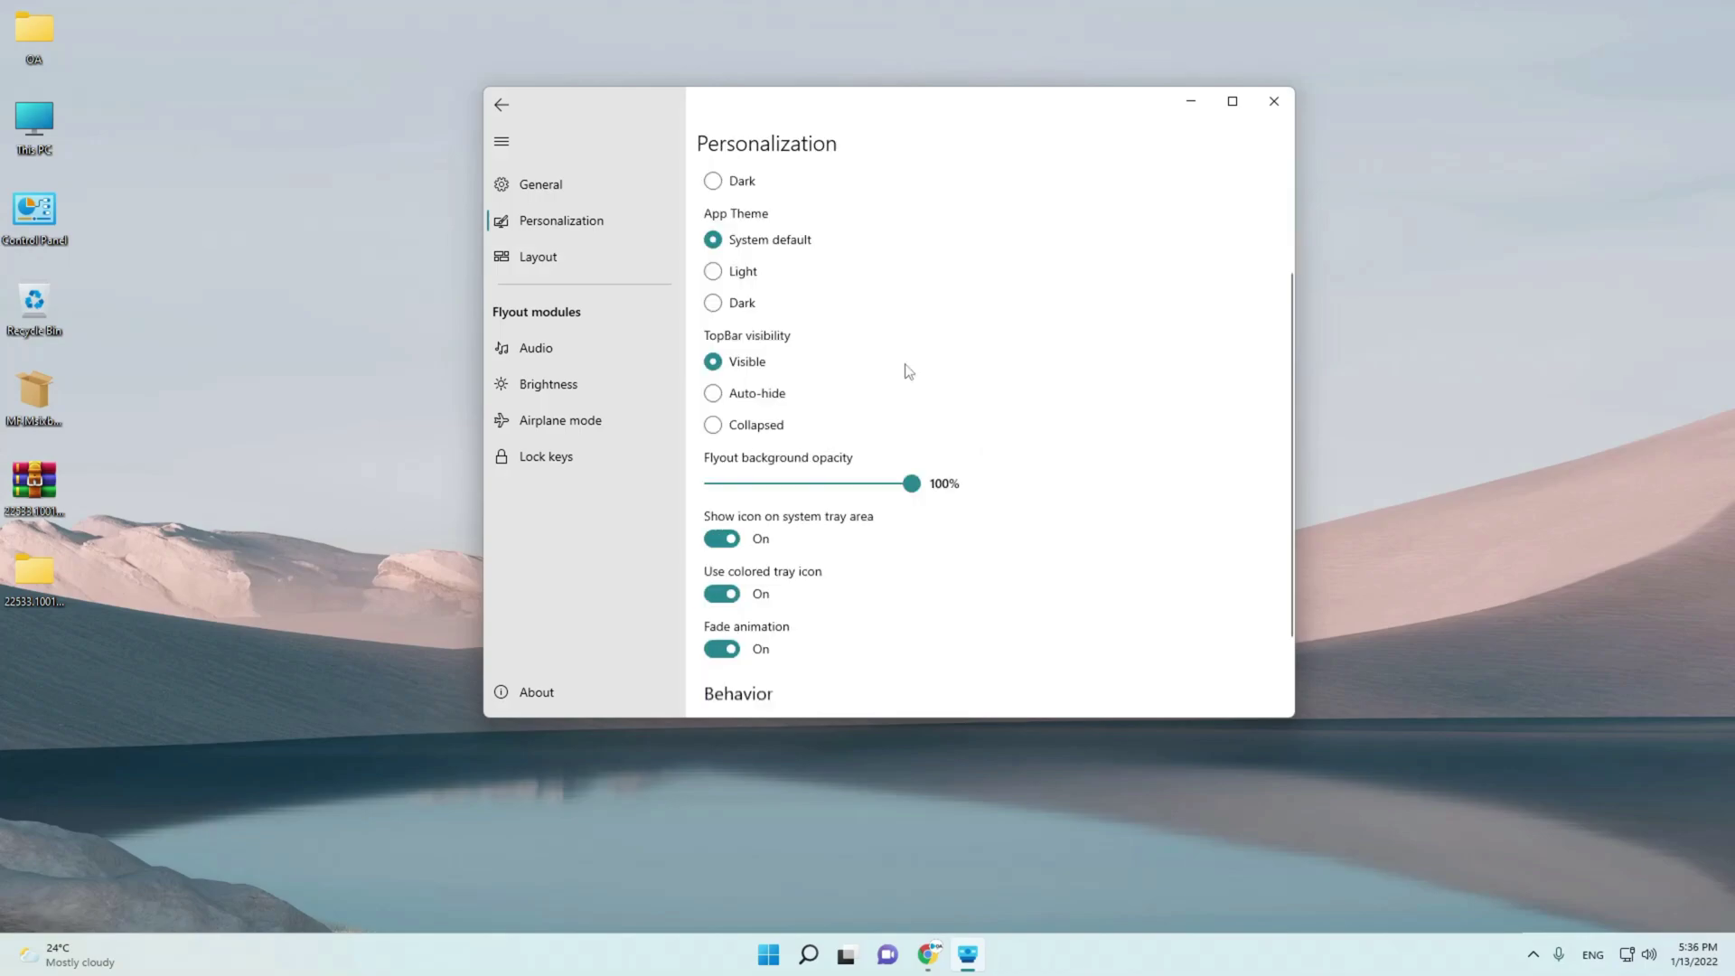
scroll(794, 392, "down", 2)
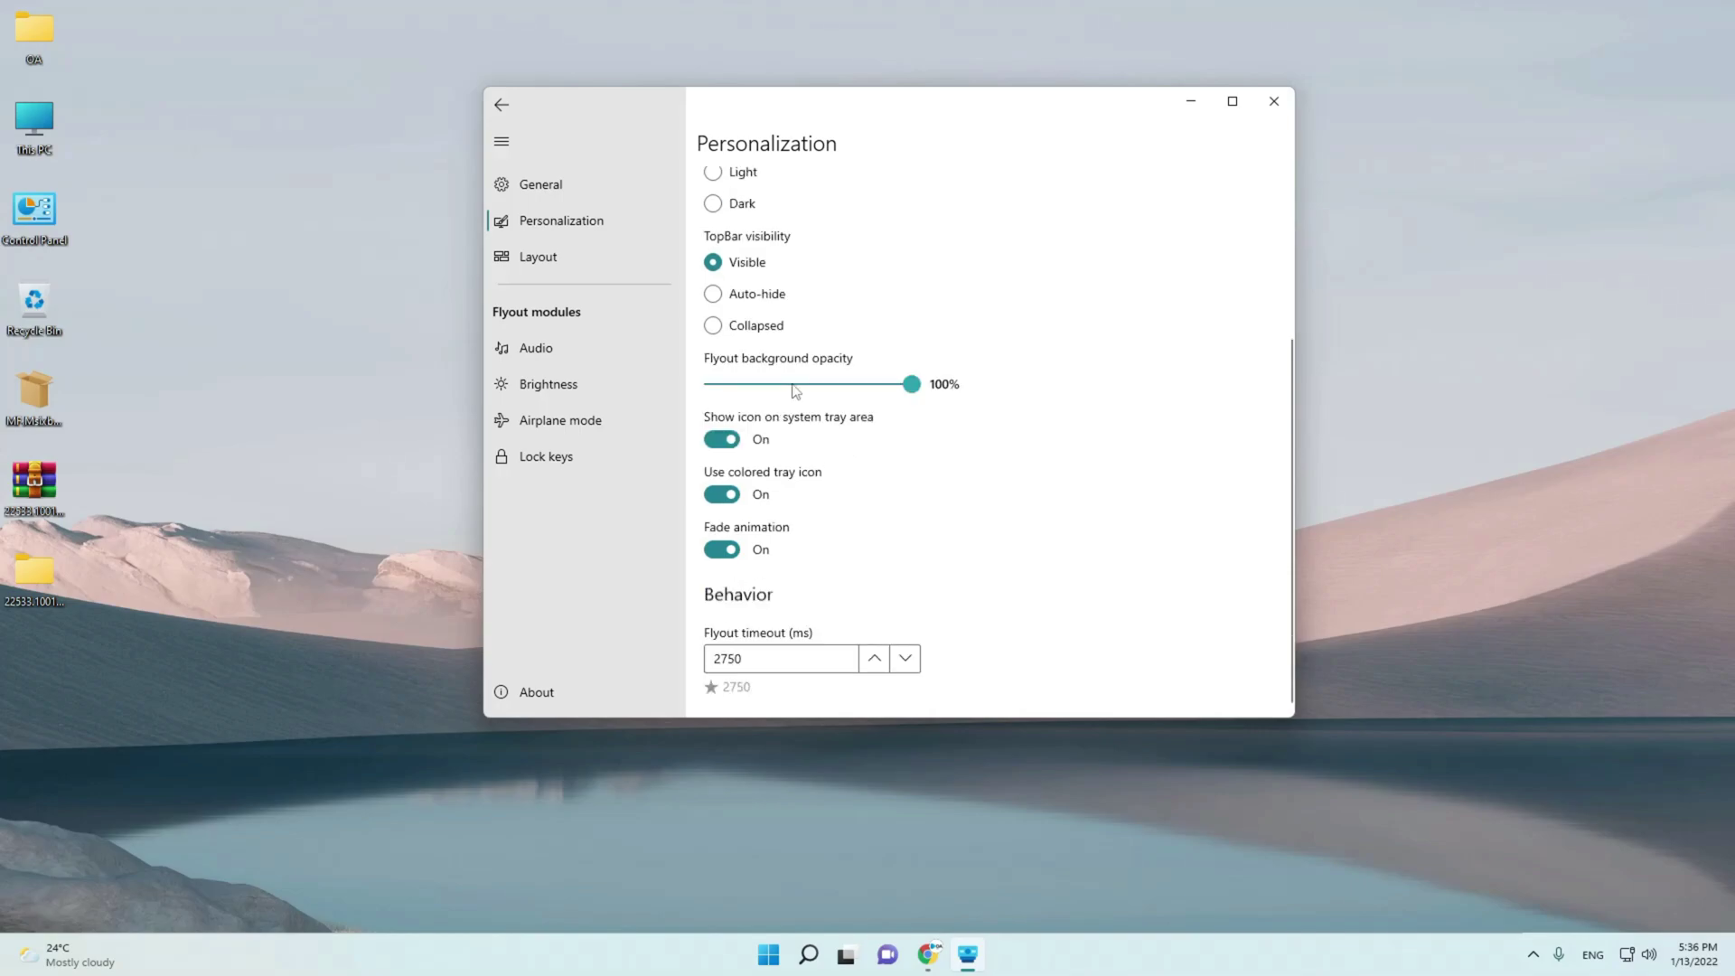
left_click(1274, 103)
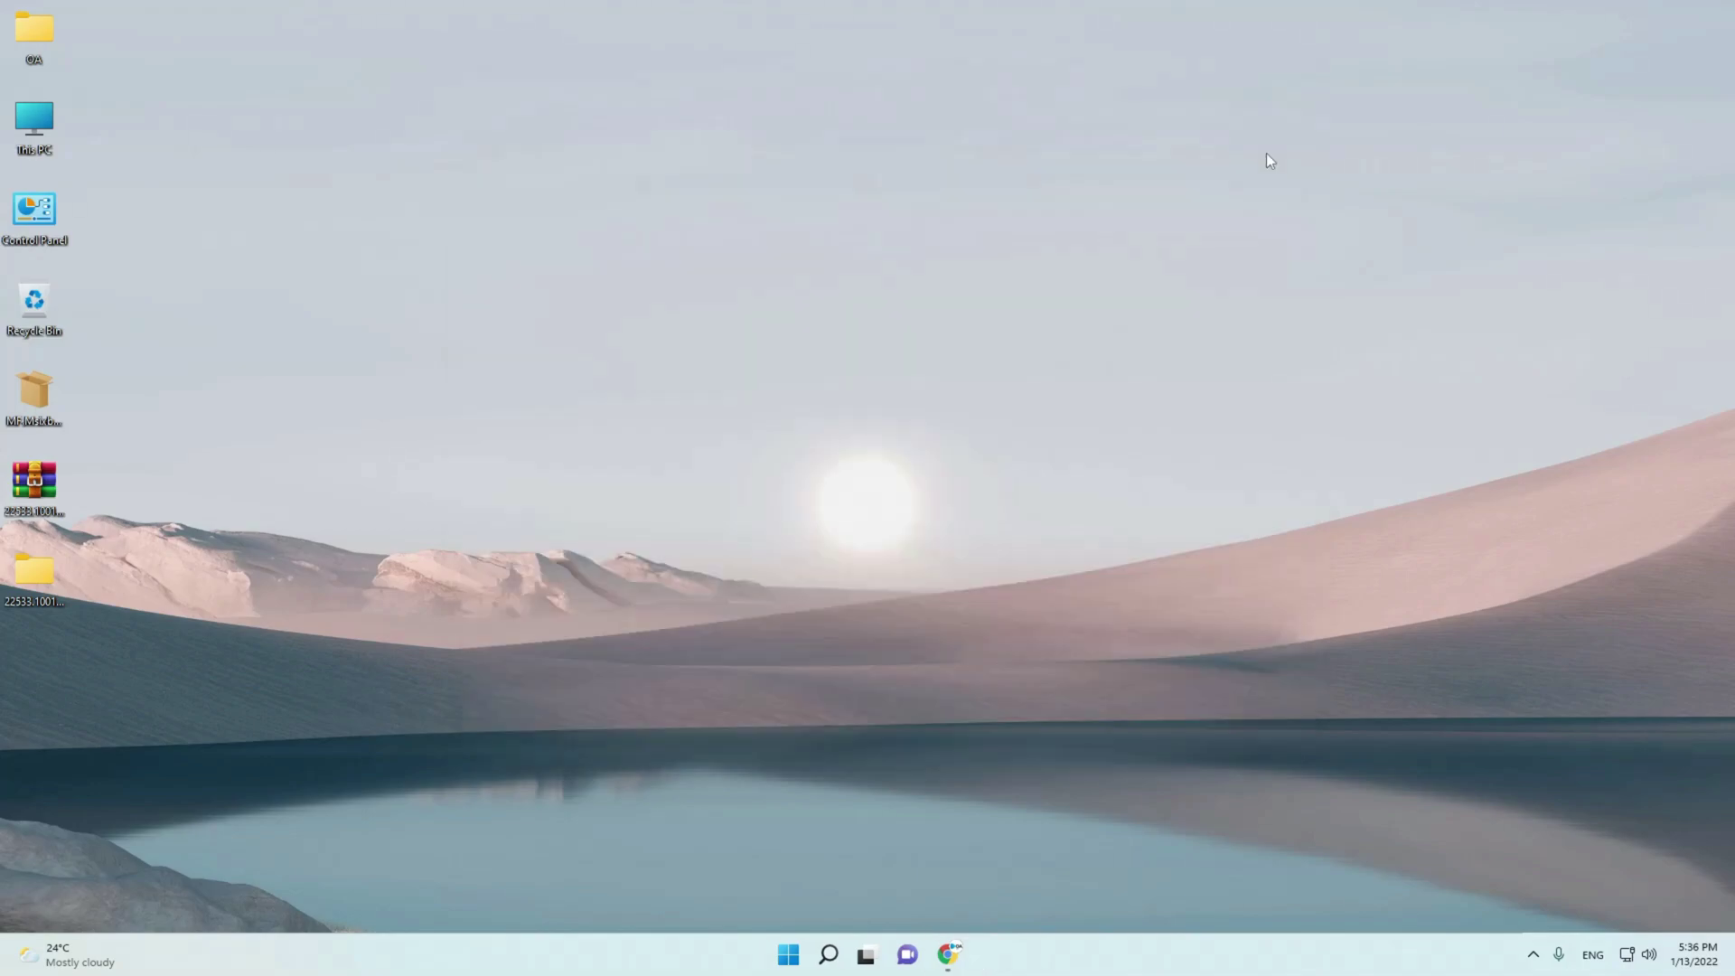